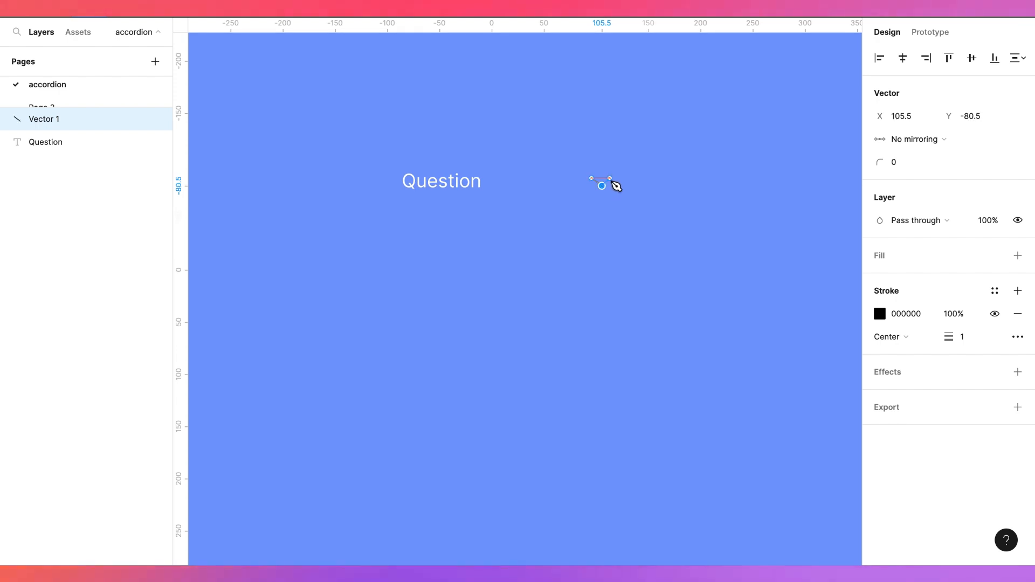
Finish the chevron path beside the Question text
click(612, 178)
key(Escape)
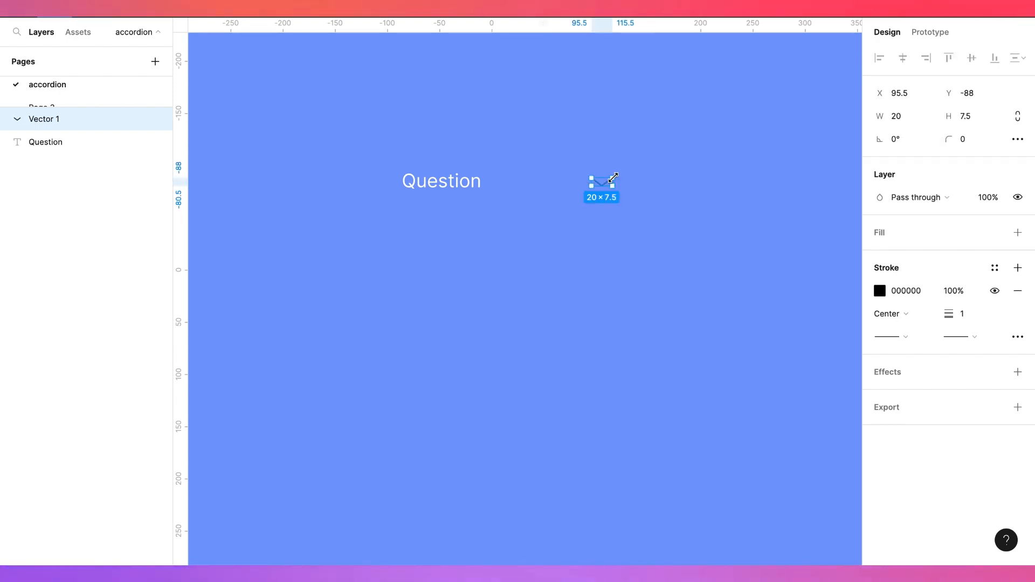
Set the chevron's stroke weight to 2 and scale it to about 16 × 7
drag(949, 315, 951, 314)
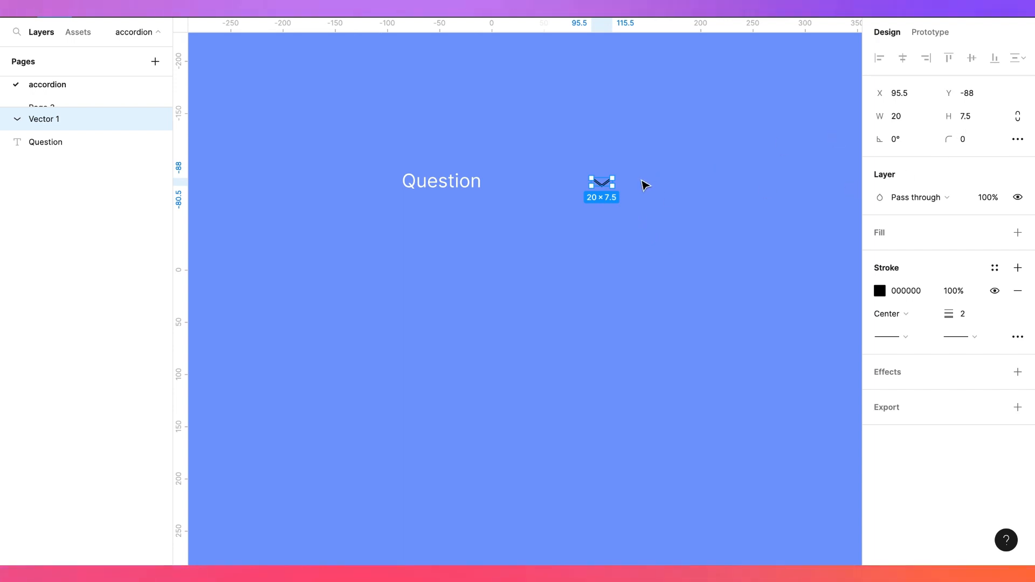
scroll(645, 185, up, 5)
drag(572, 187, 563, 187)
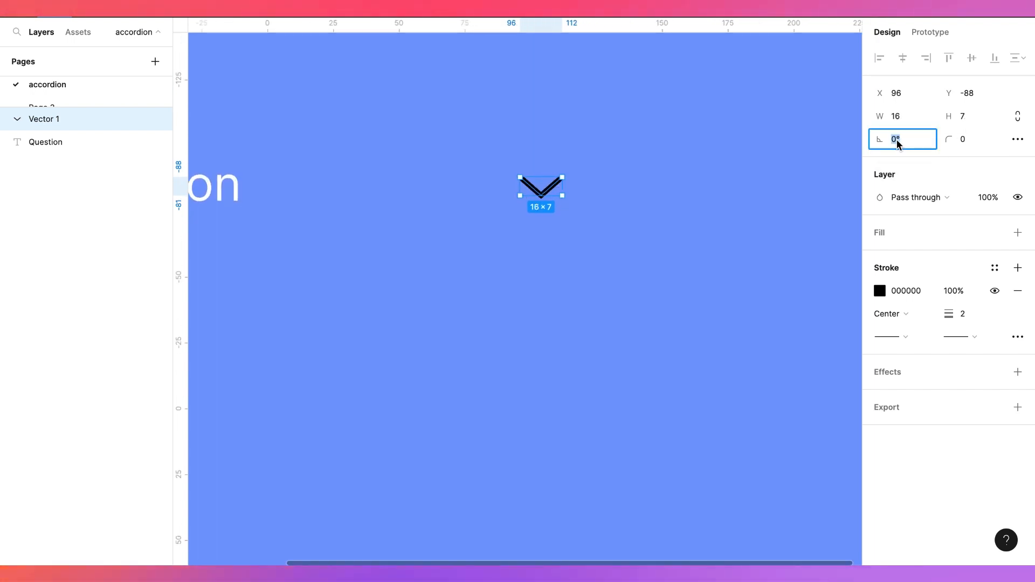
text(20)
key(Return)
key(super+z)
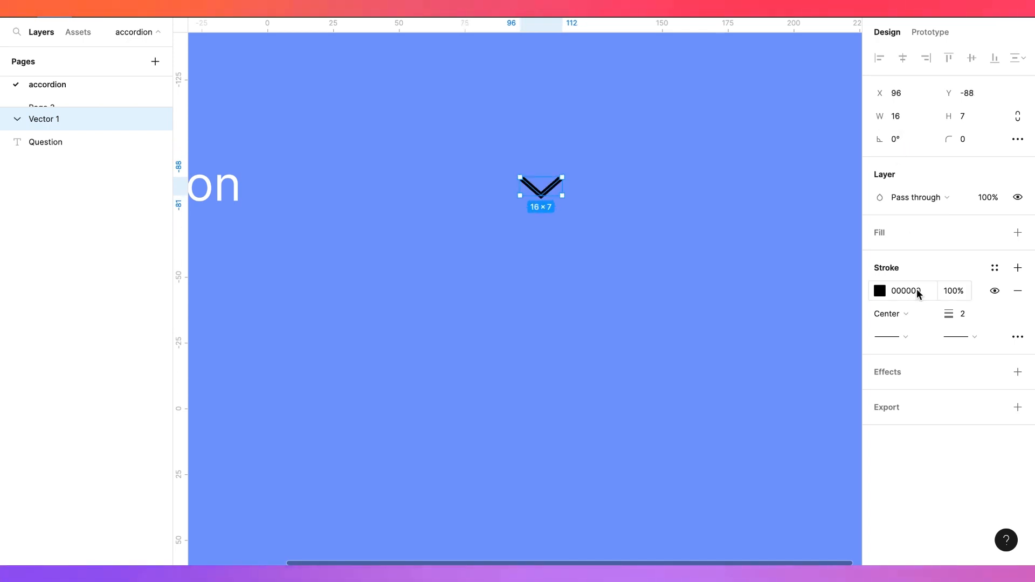
Set both end points of the chevron stroke to round caps
click(908, 336)
click(926, 451)
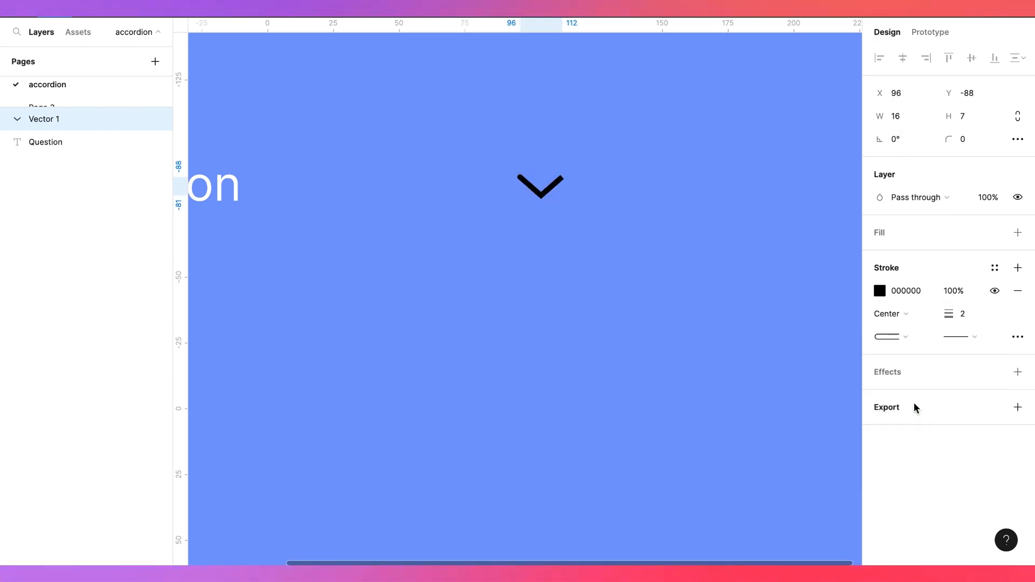
click(976, 337)
click(930, 454)
Change the Question text's fill colour to the dark document colour 1A1919
scroll(658, 343, down, 3)
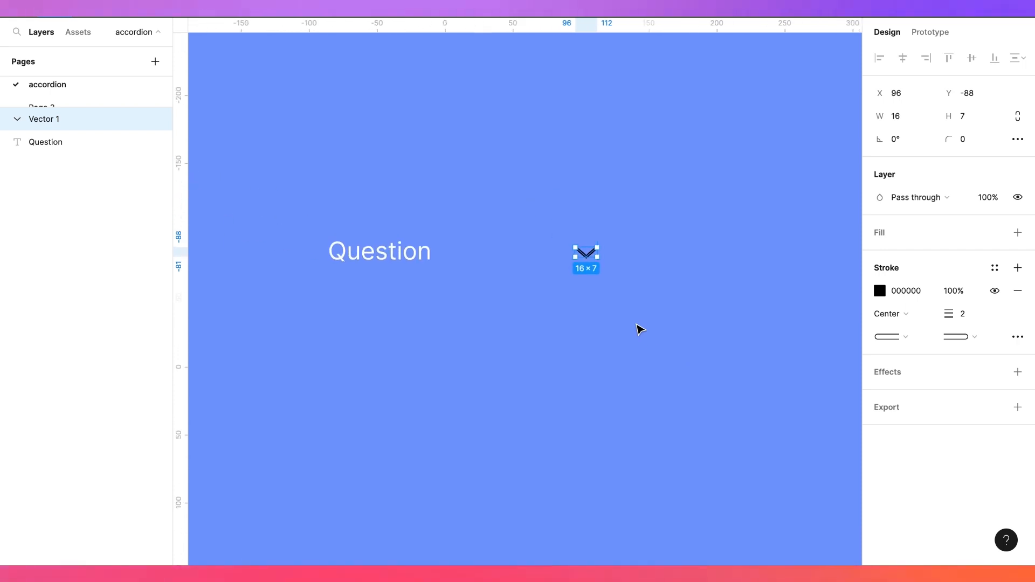
scroll(625, 324, up, 2)
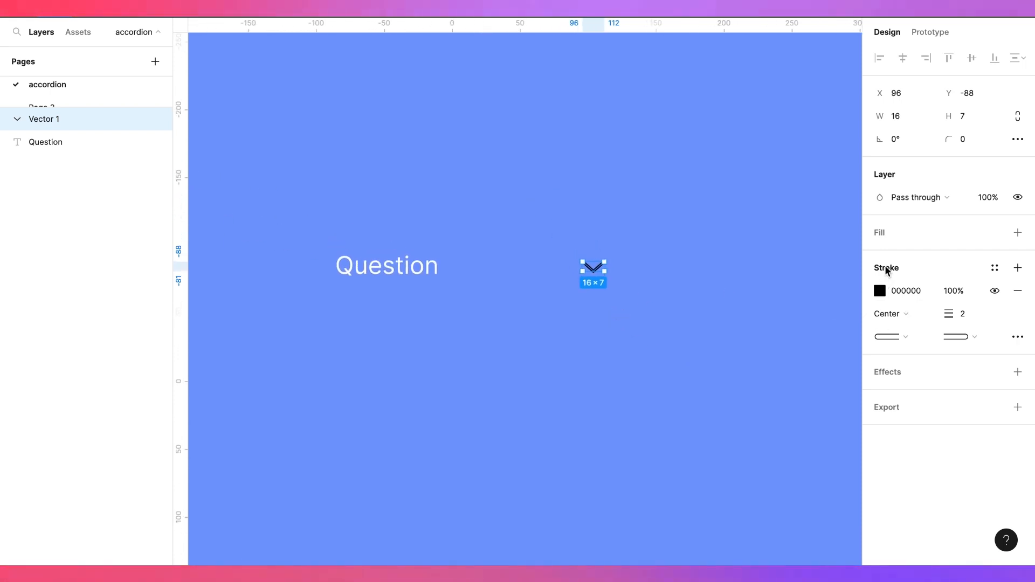
click(395, 279)
click(886, 413)
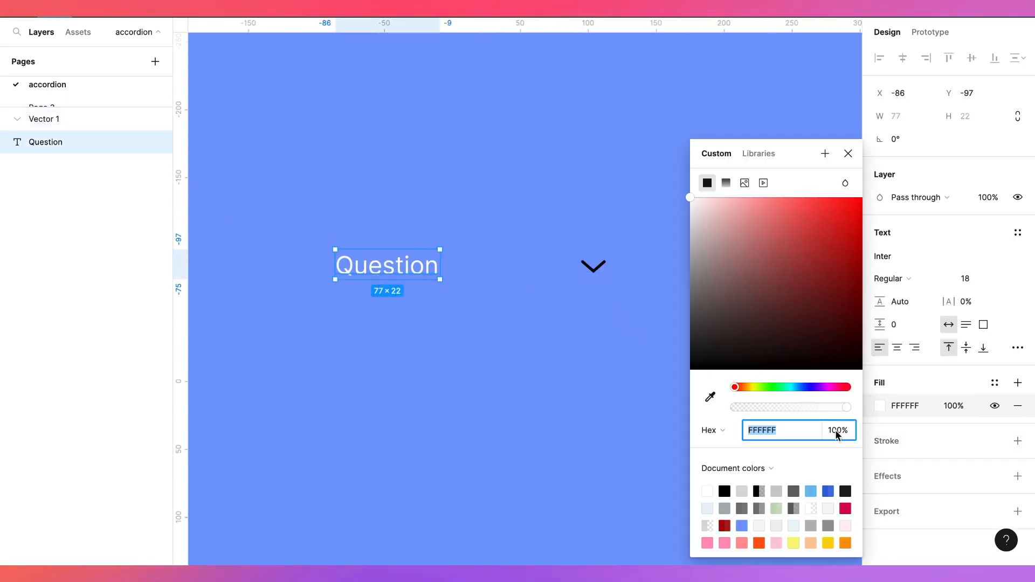
click(847, 486)
click(590, 399)
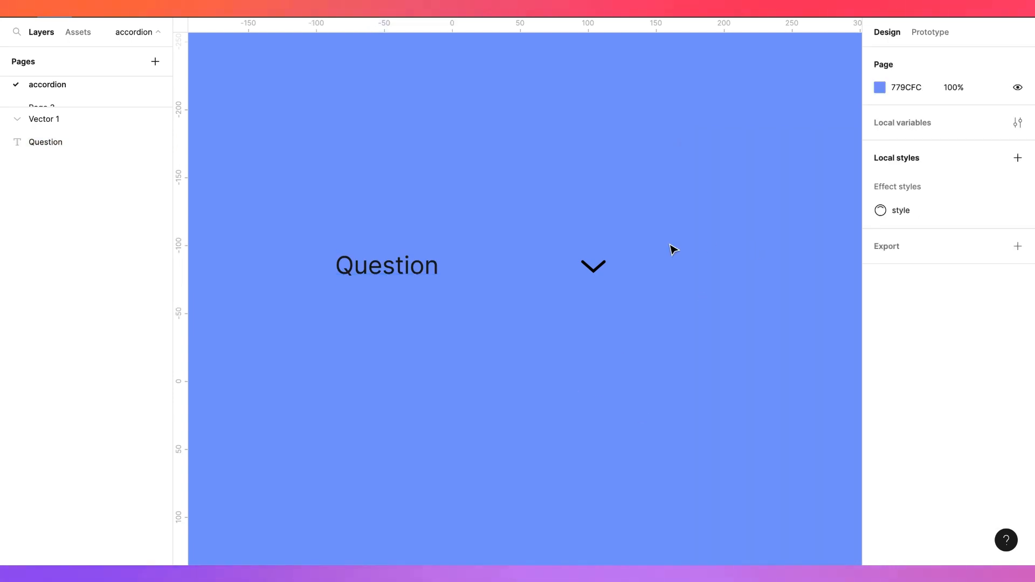
click(594, 266)
shift+click(432, 274)
click(502, 316)
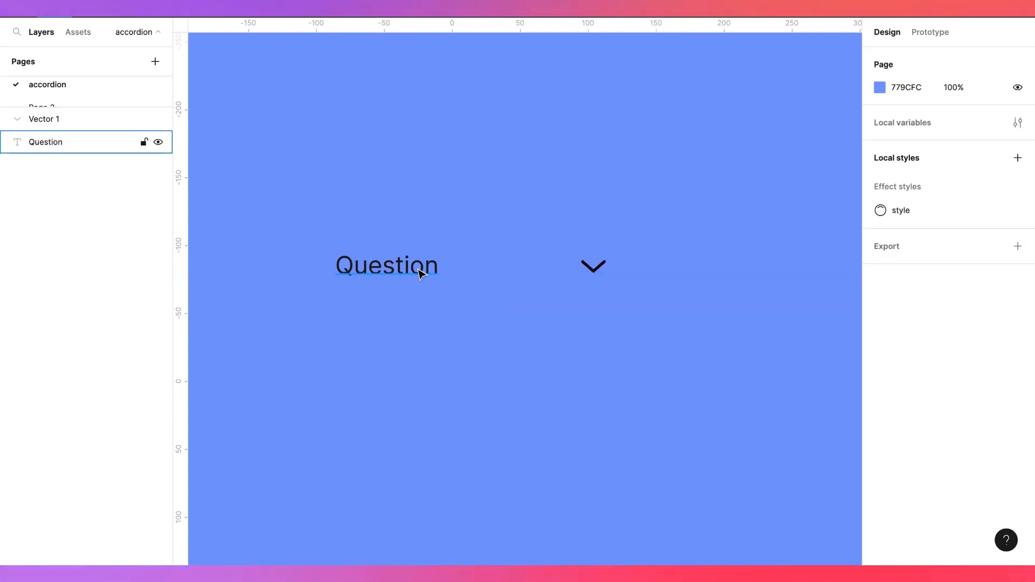
click(420, 274)
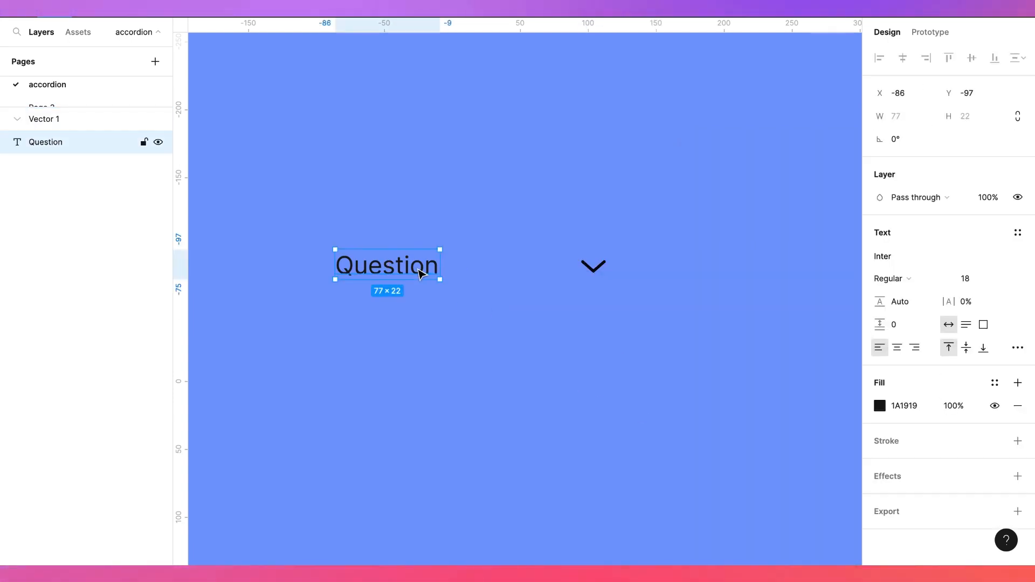
shift+click(596, 272)
click(1018, 199)
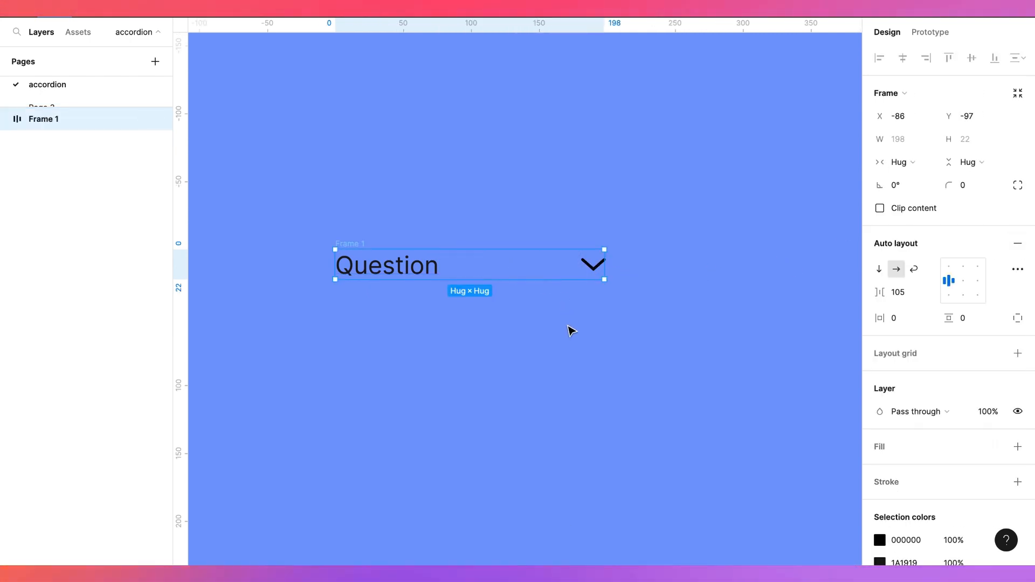
key(ctrl+z)
key(ctrl+z)
key(ctrl+z)
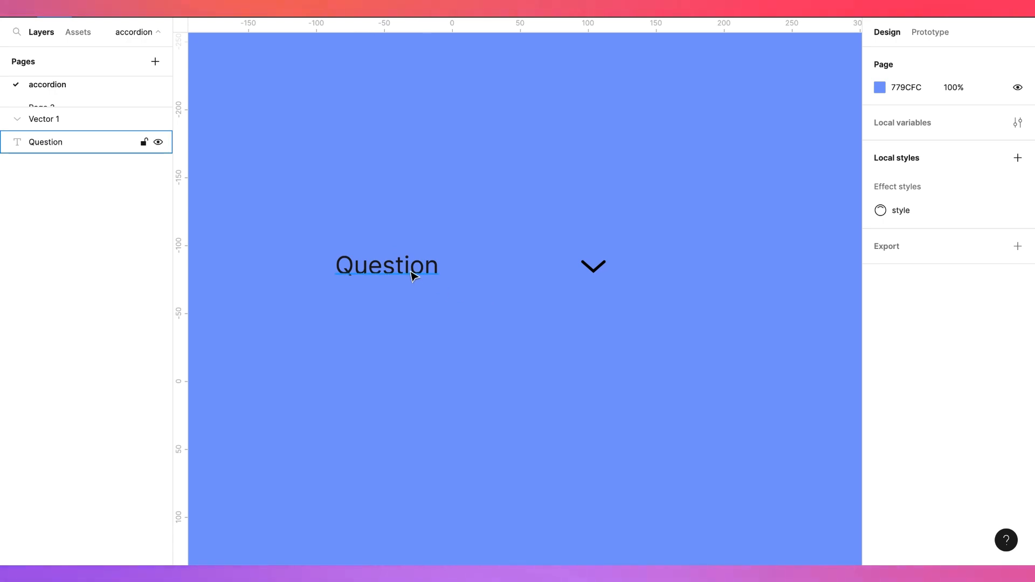
Select the Question text and the chevron together and add auto layout to them
click(435, 277)
shift+click(596, 272)
right_click(493, 269)
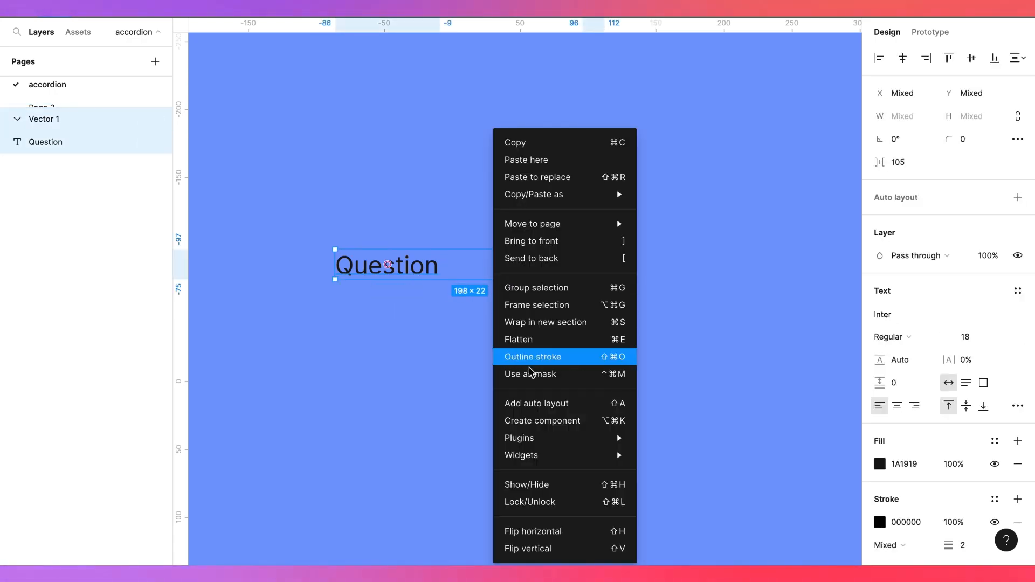
click(529, 404)
Move the new auto layout frame upward on the canvas
click(486, 372)
click(474, 273)
drag(474, 273, 545, 187)
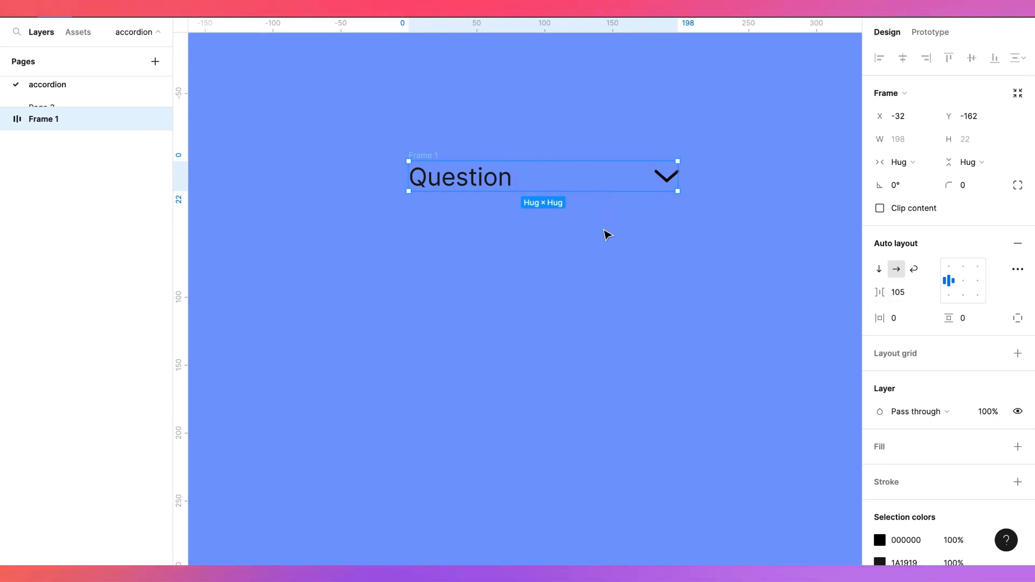
Reduce the auto layout gap between the question and chevron to 72
click(596, 247)
click(580, 192)
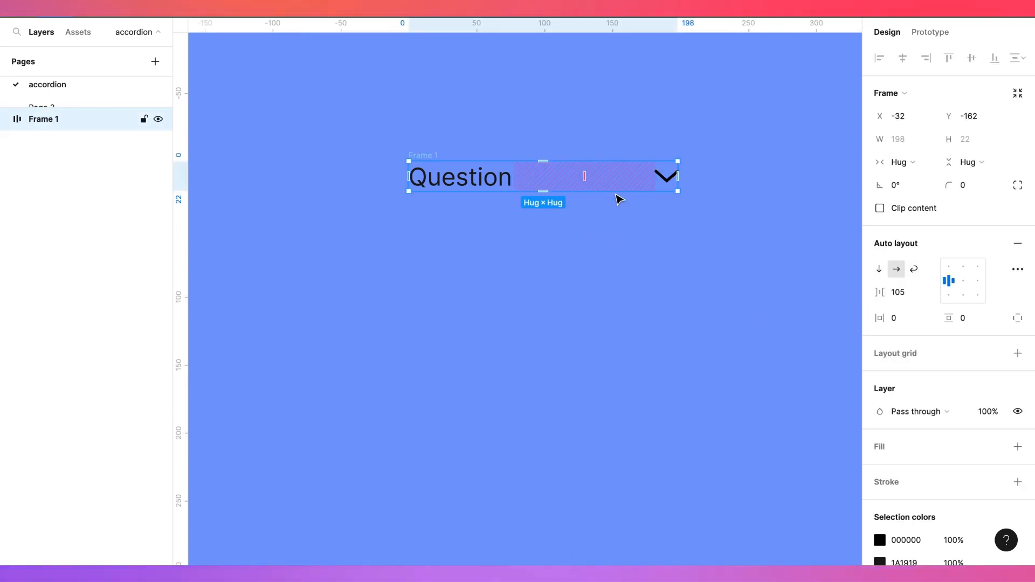
drag(587, 173, 566, 176)
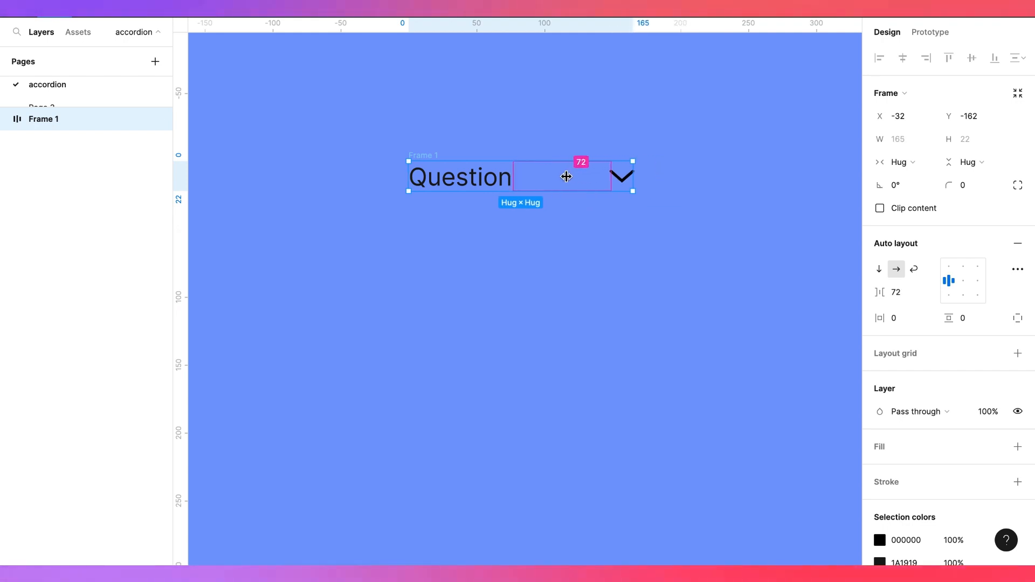
click(568, 243)
Add an 'Answer' text layer below the question row
key(t)
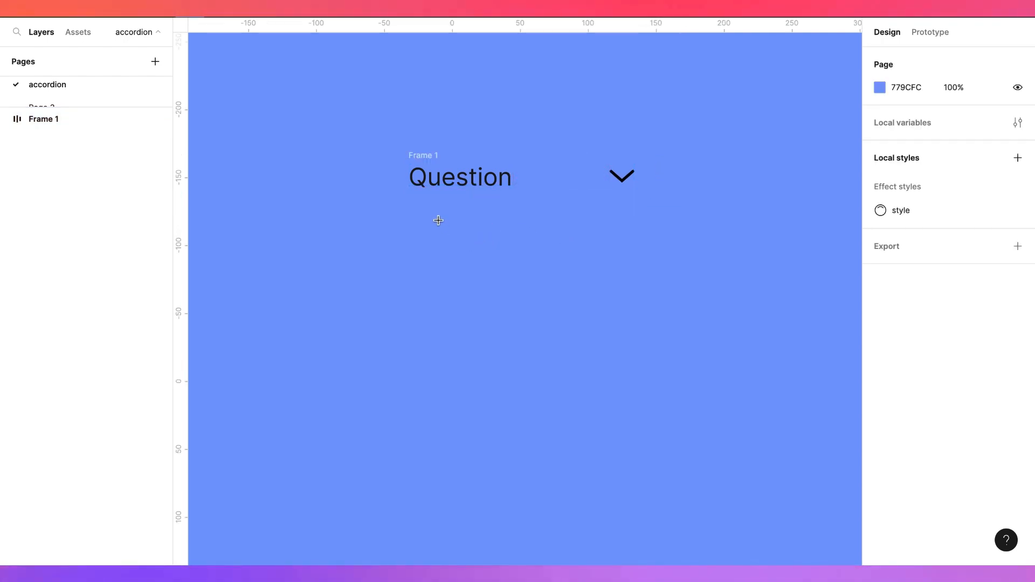
click(437, 220)
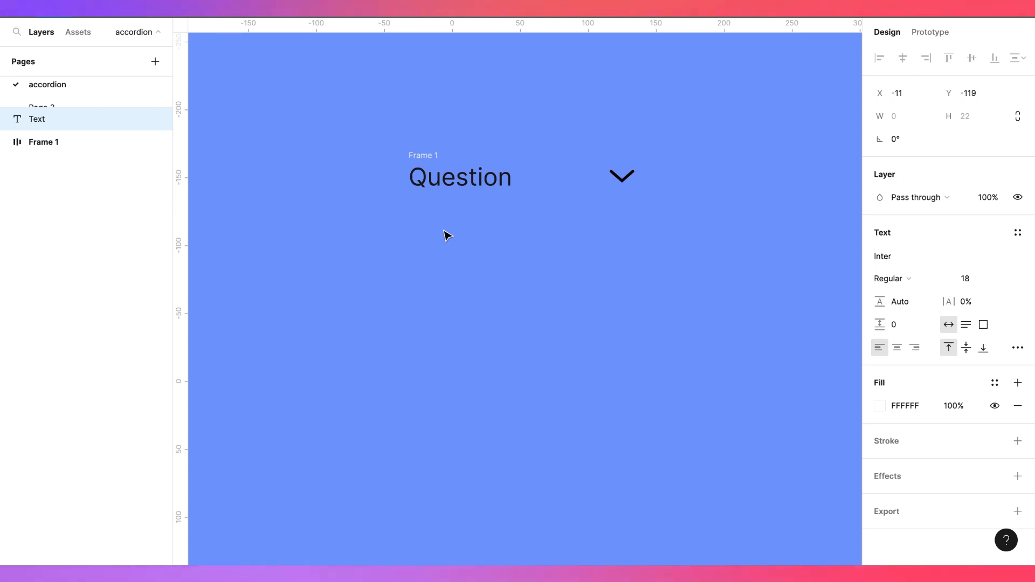
click(497, 274)
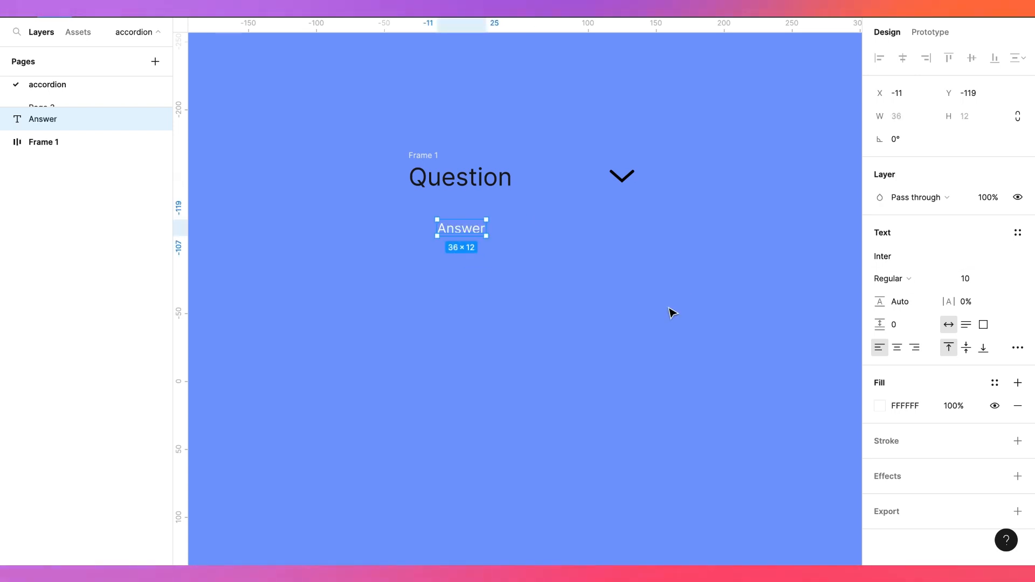
Fill the Answer text with placeholder sentences using the Lorem Ipsum plugin
right_click(464, 227)
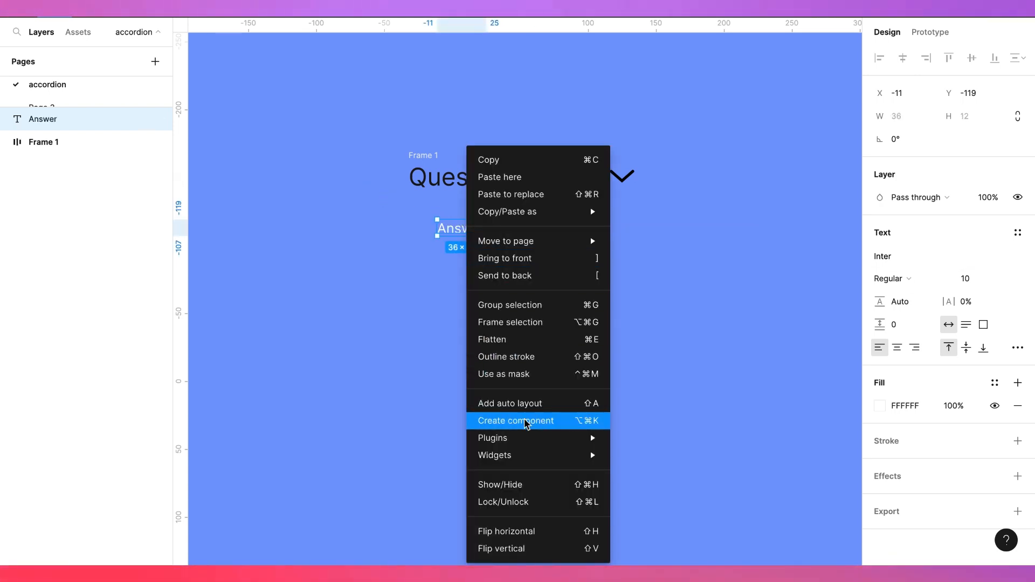
mouse_move(528, 438)
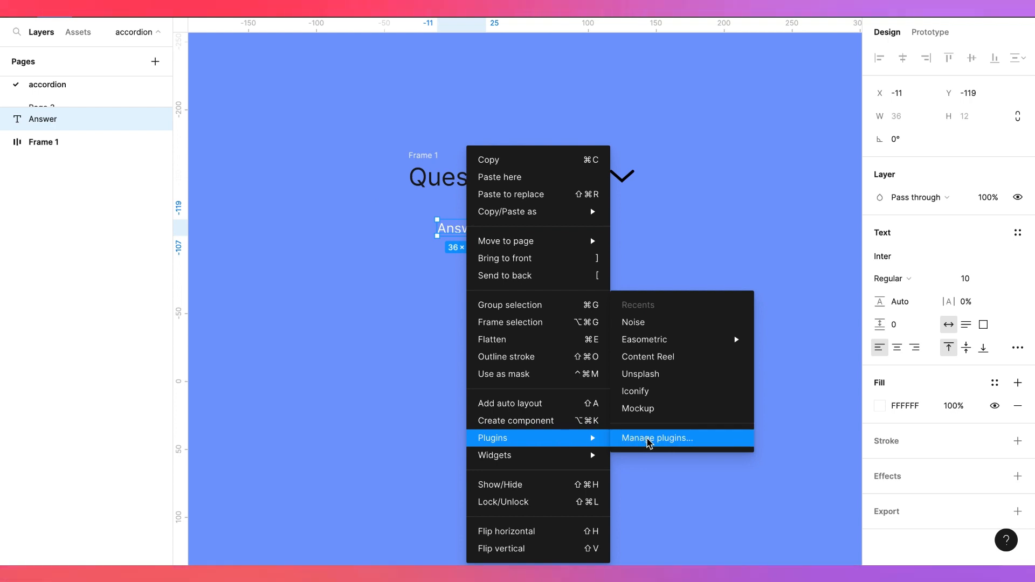
click(646, 438)
text(lorem)
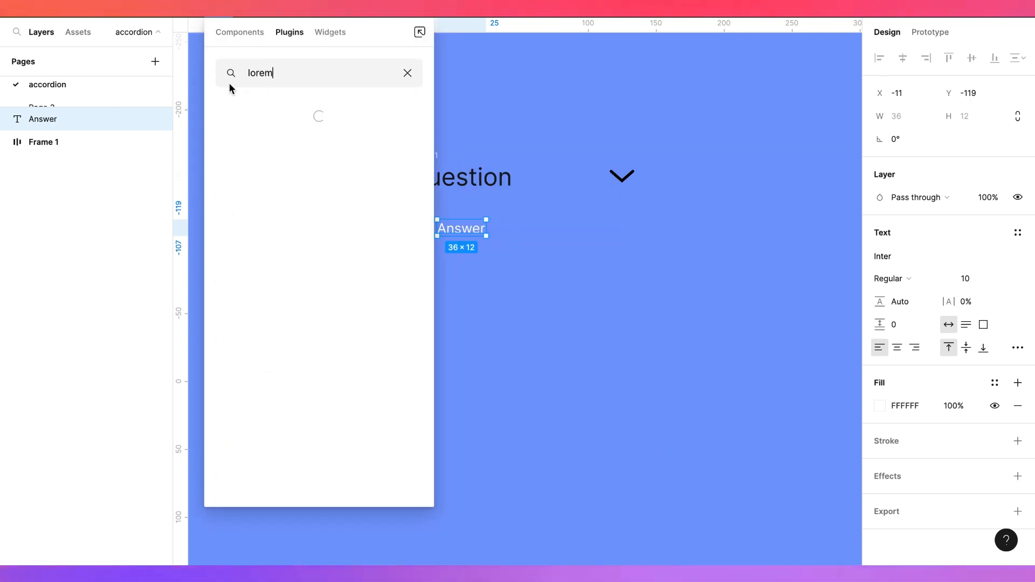
click(260, 134)
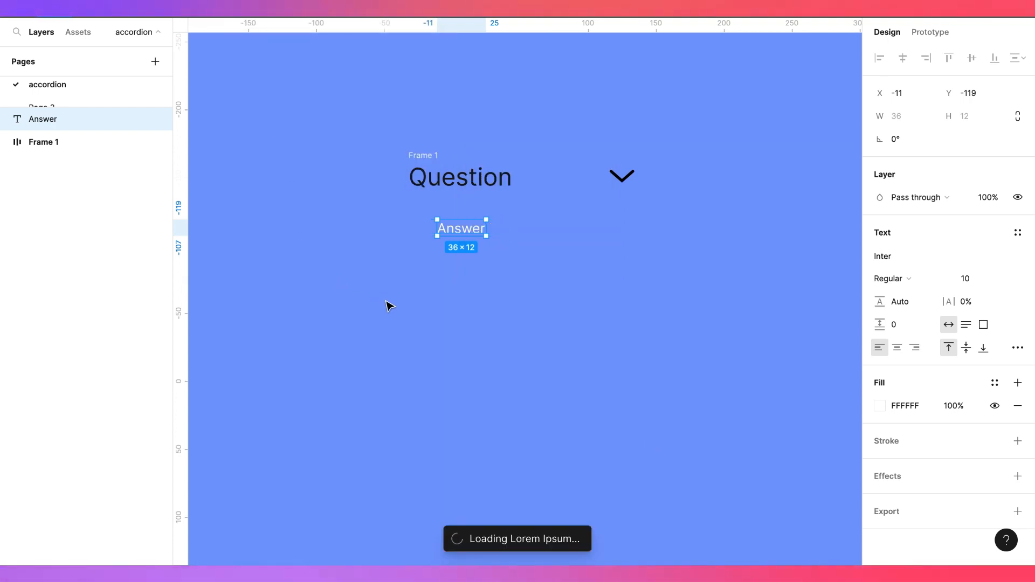
click(497, 191)
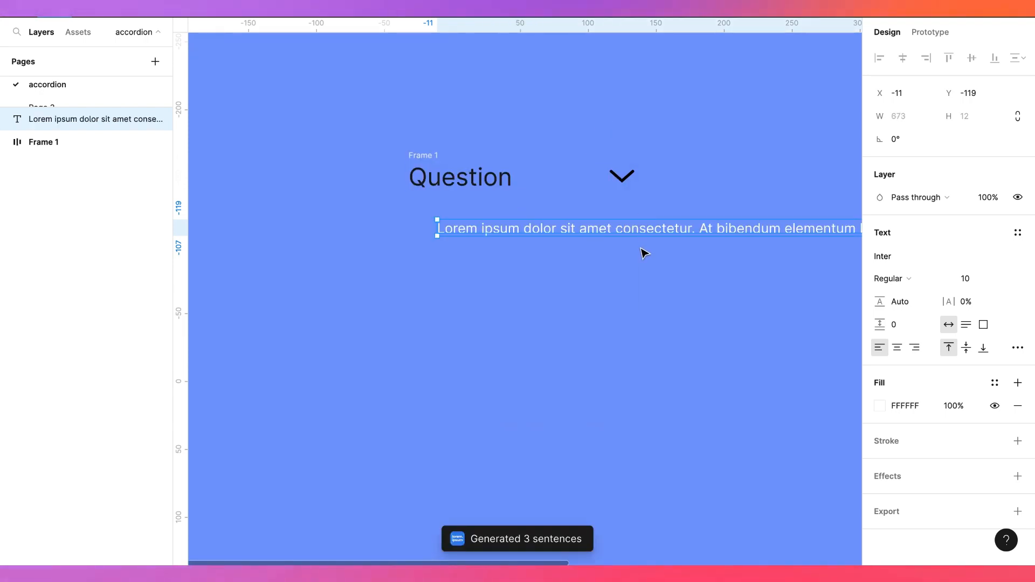
Resize the placeholder text box to about 153 wide and place it under the question
drag(702, 248, 523, 251)
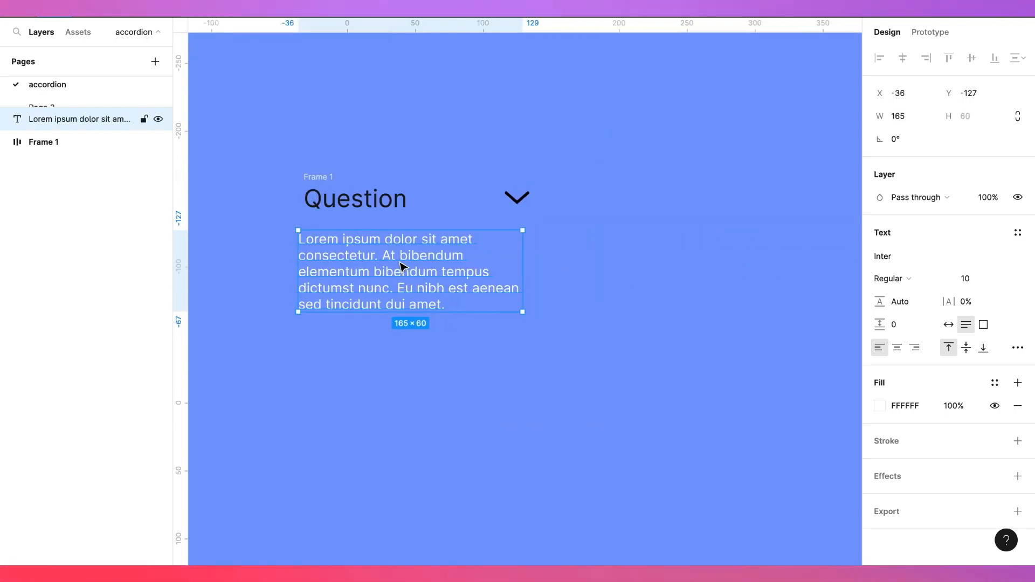
drag(401, 267, 407, 267)
drag(528, 269, 519, 269)
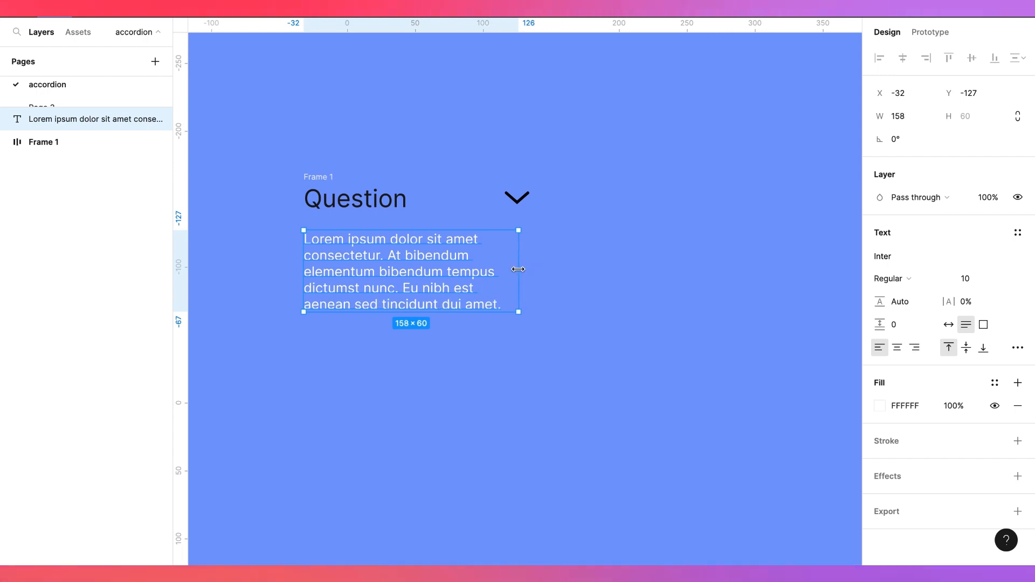
drag(403, 279, 411, 279)
Add auto layout around the answer text
scroll(411, 279, left, 1)
scroll(411, 279, up, 1)
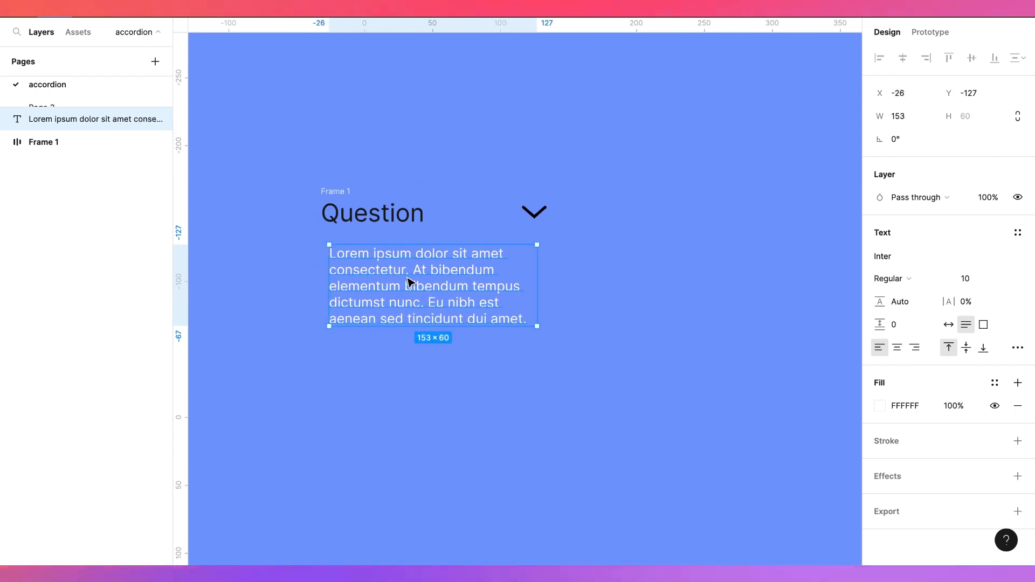
right_click(423, 309)
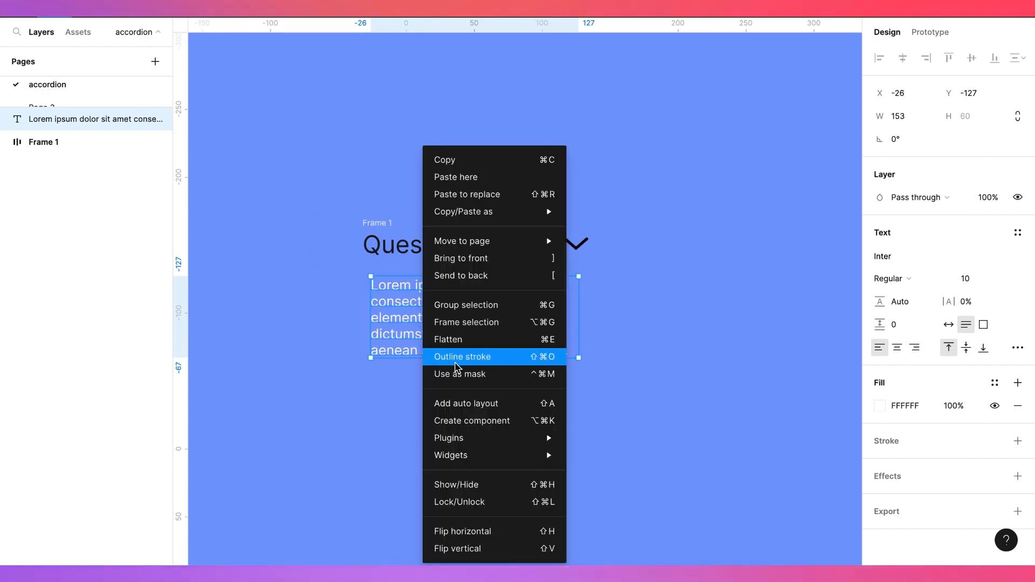
click(460, 400)
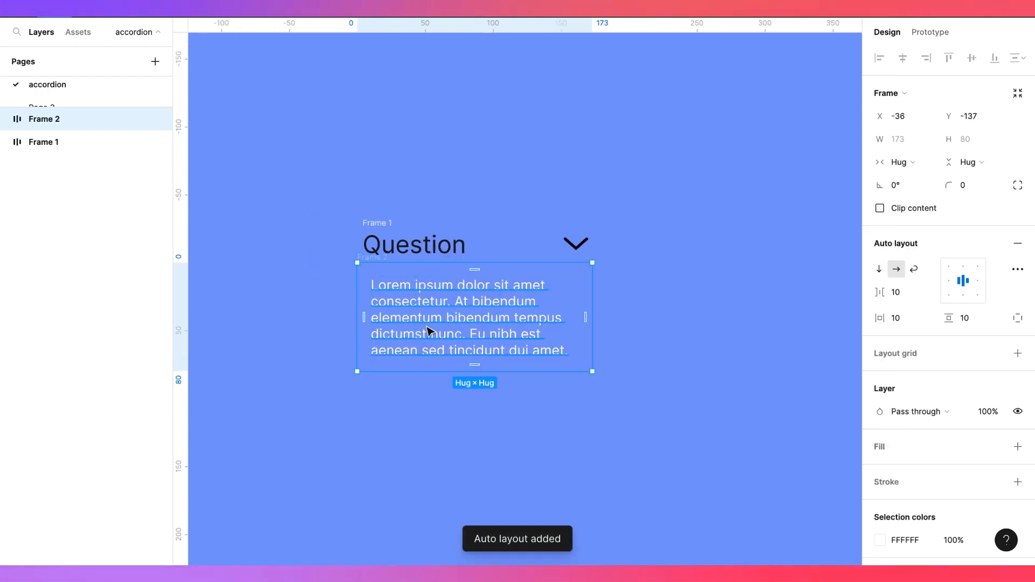
Set the answer frame's horizontal padding to 0 and align it with the question frame
click(895, 318)
text(0)
key(Return)
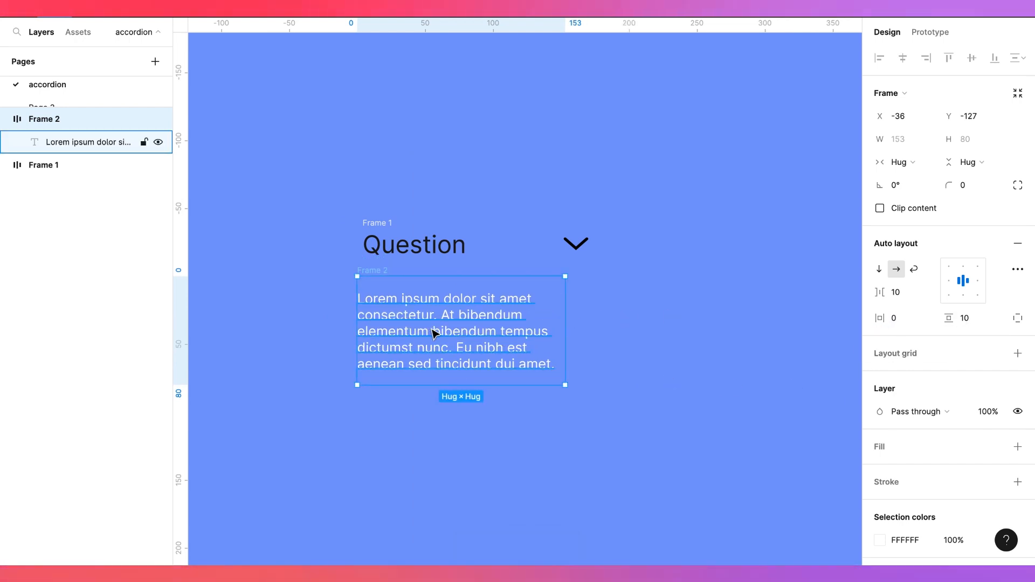
drag(434, 333, 444, 334)
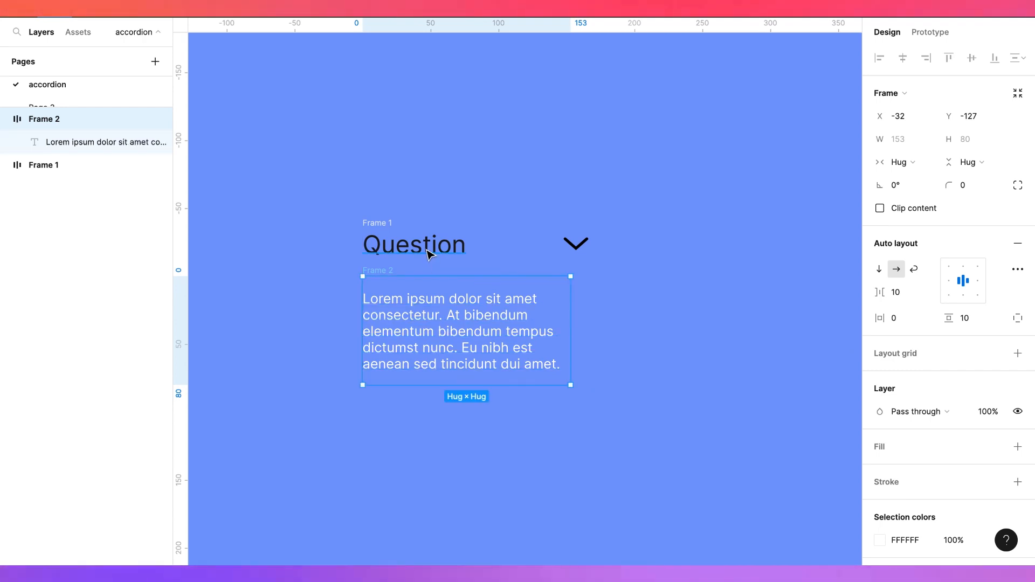
Add a 1 px inside stroke to the question frame, applied to the bottom edge only
click(395, 225)
scroll(917, 358, down, 1)
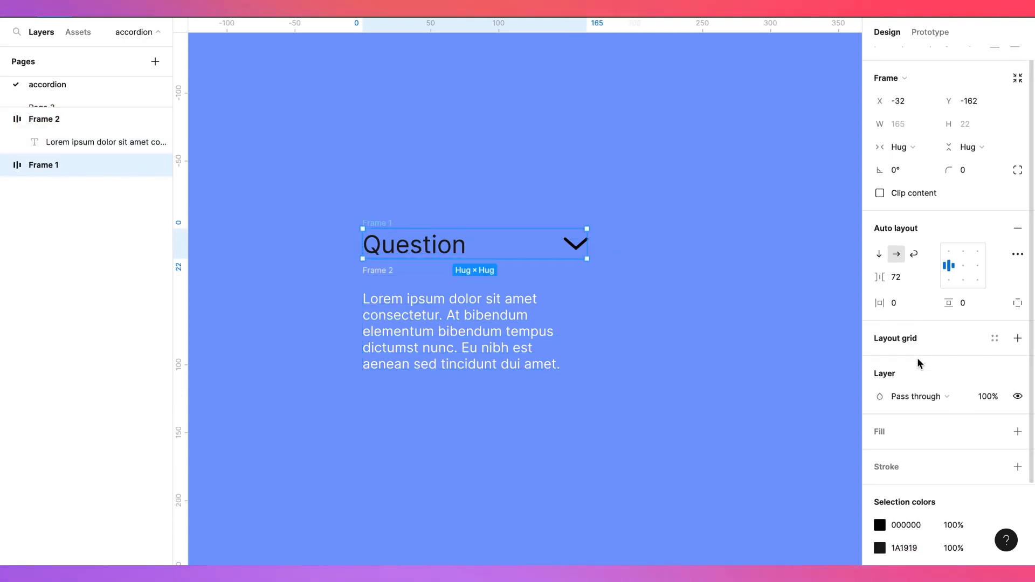
click(1018, 467)
click(1019, 513)
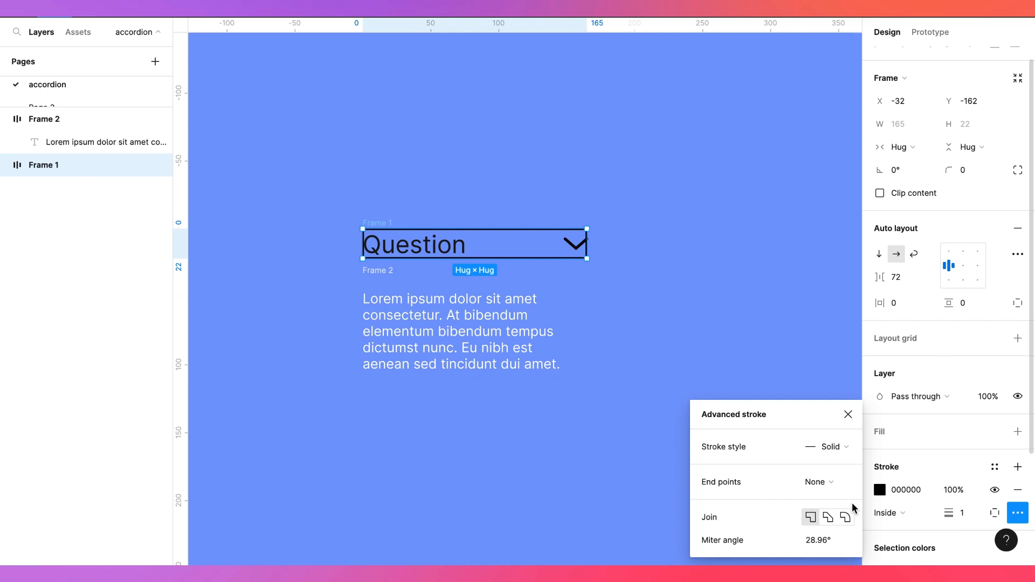
click(995, 516)
click(982, 490)
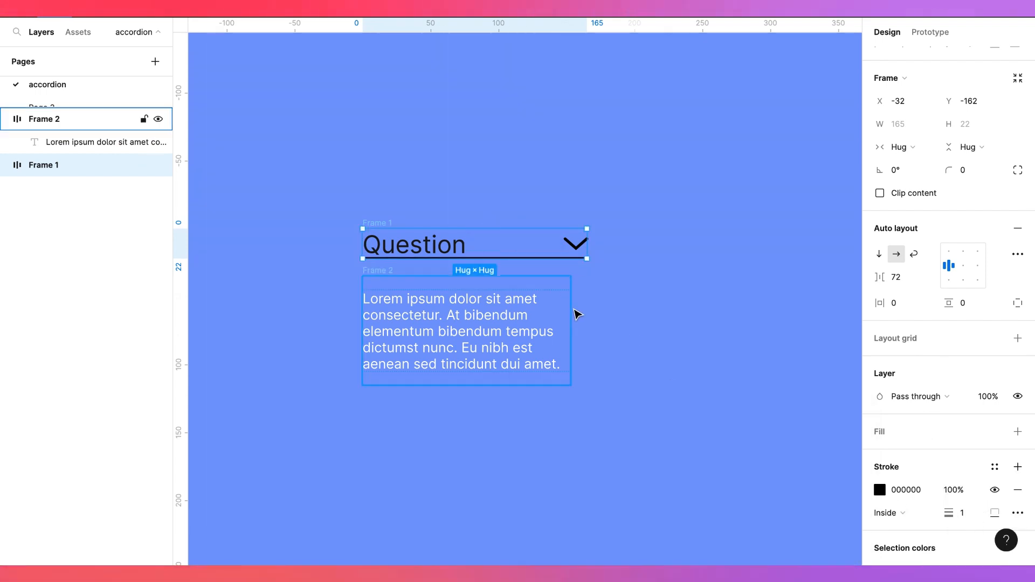
Switch to individual padding and set the question frame's bottom padding to 5
click(965, 310)
click(1018, 303)
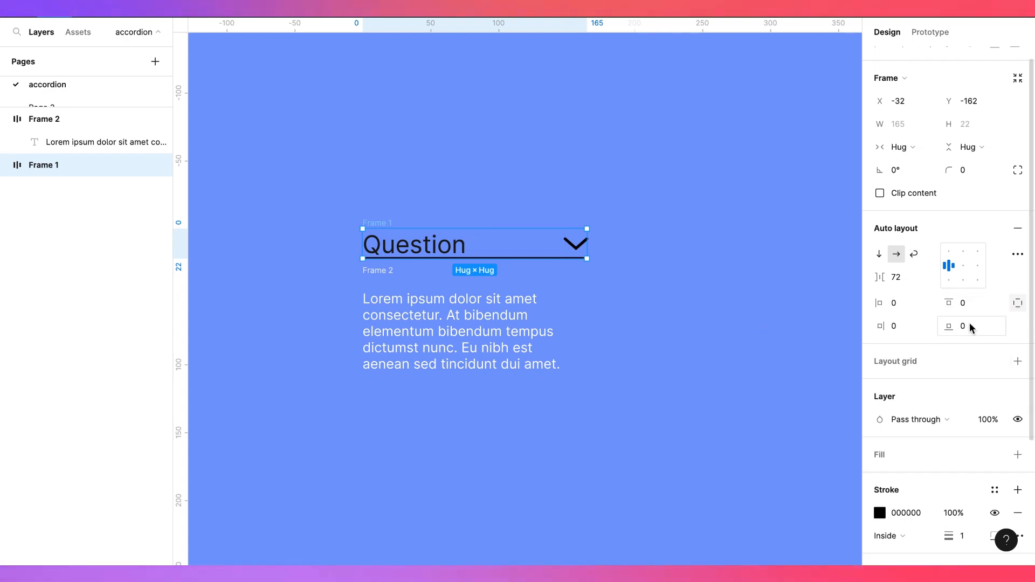
text(5)
key(Return)
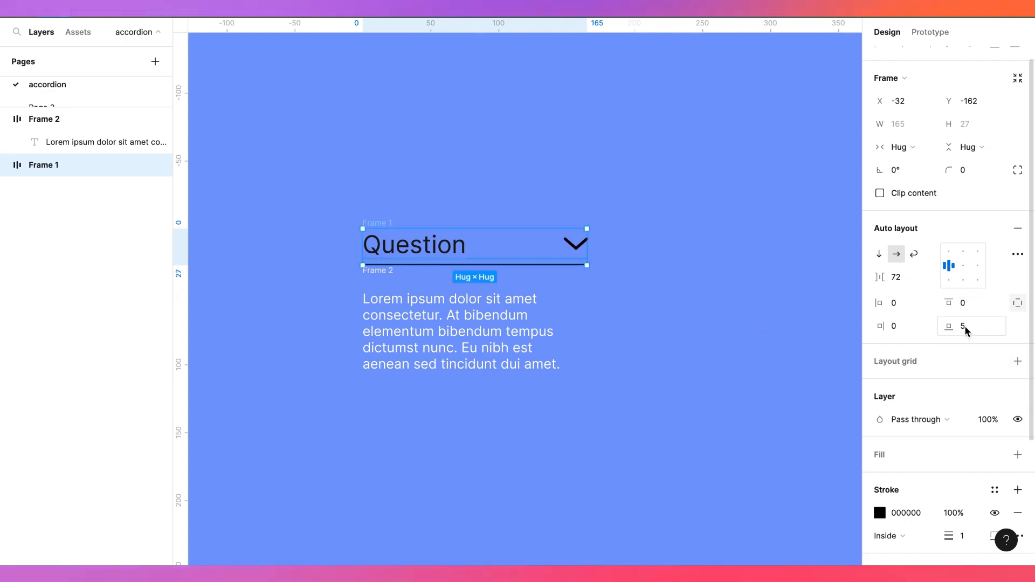
Select both the question and answer frames and wrap them in a shared auto layout frame
click(527, 460)
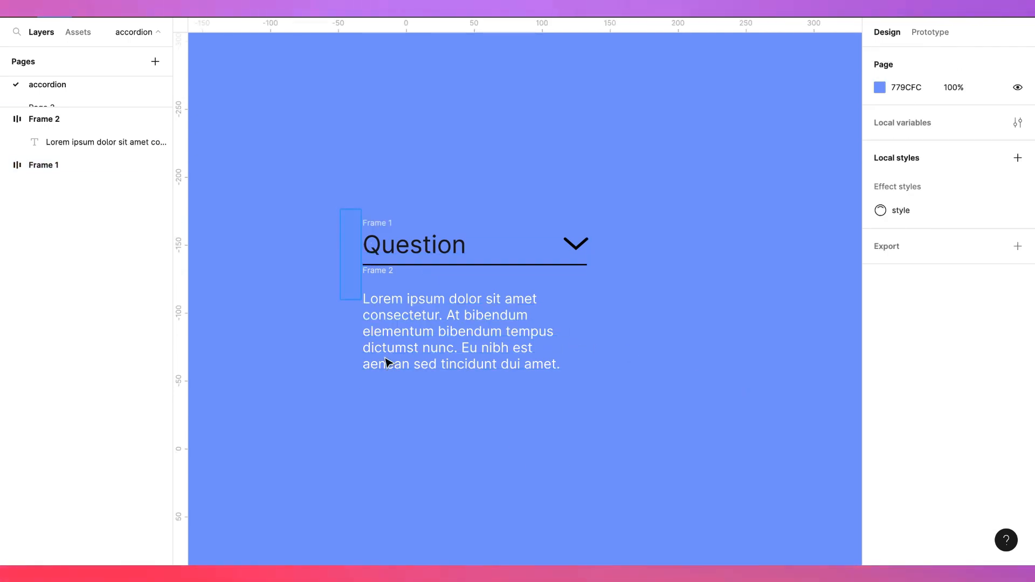
drag(387, 363, 647, 411)
right_click(499, 294)
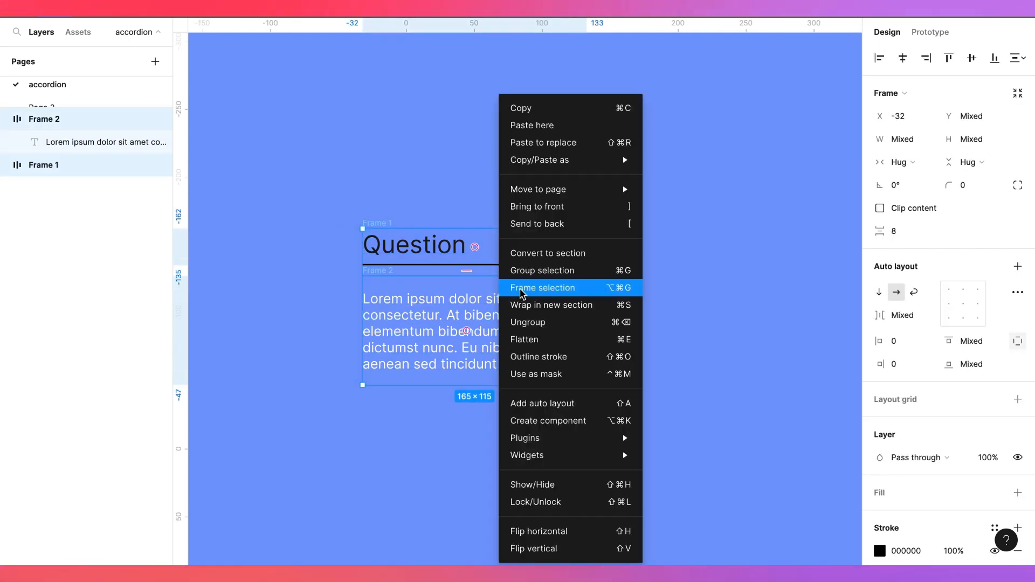
click(559, 404)
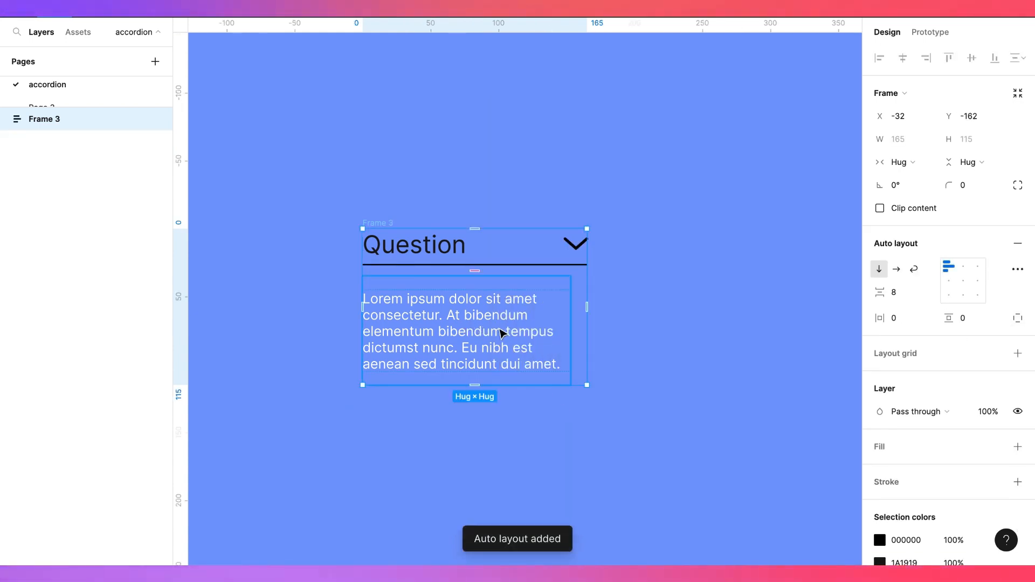
Set the spacing between items in the new wrapping frame to 0
click(895, 298)
text(0)
key(Return)
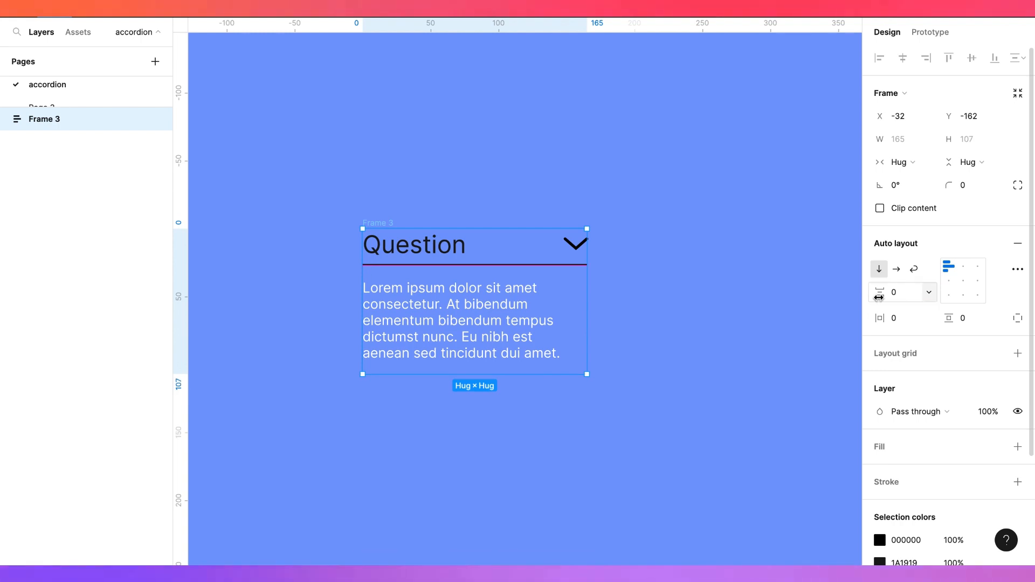
Recolour the answer text with a dark swatch from the document colours
click(488, 356)
click(883, 430)
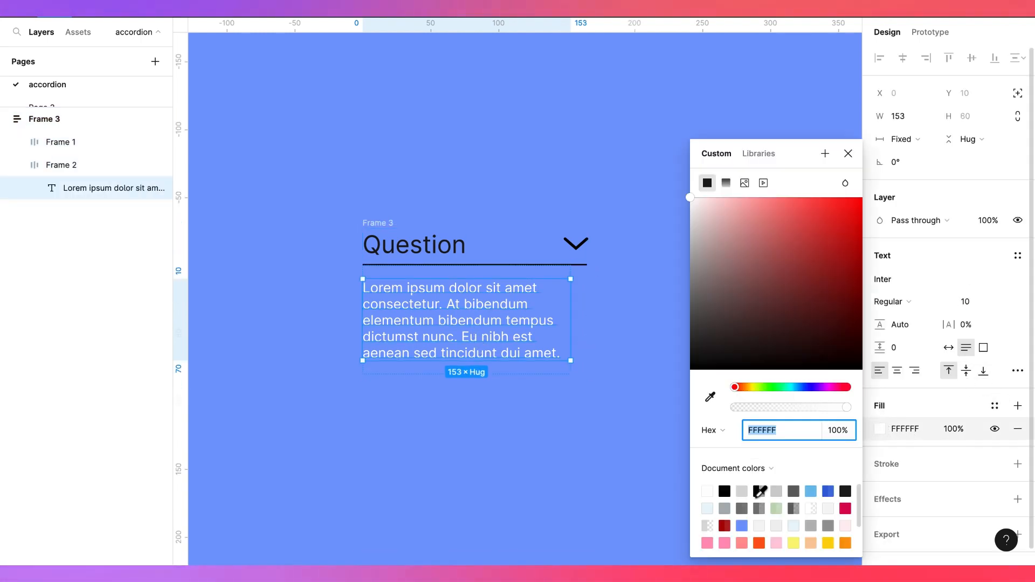
click(724, 491)
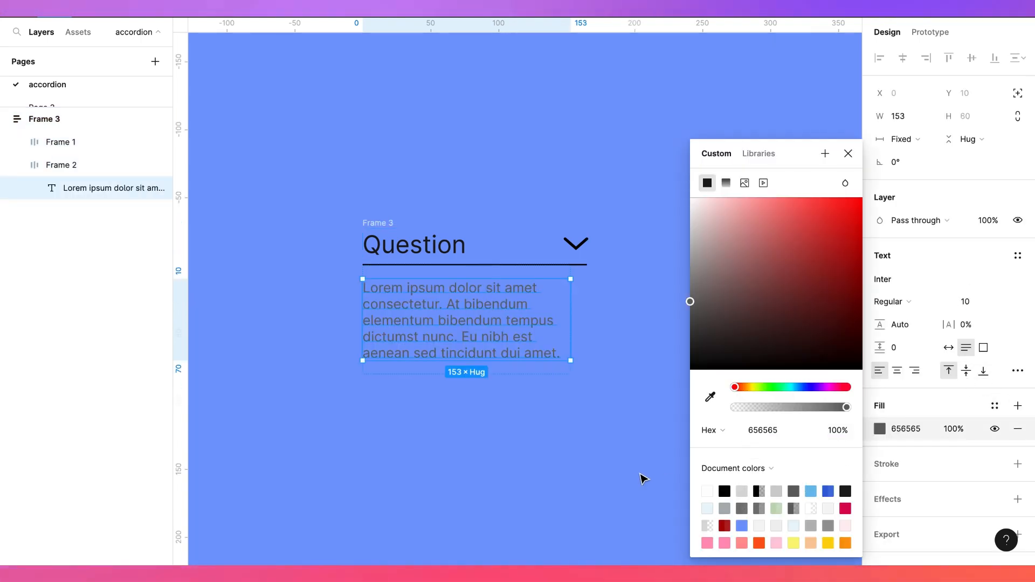
click(593, 494)
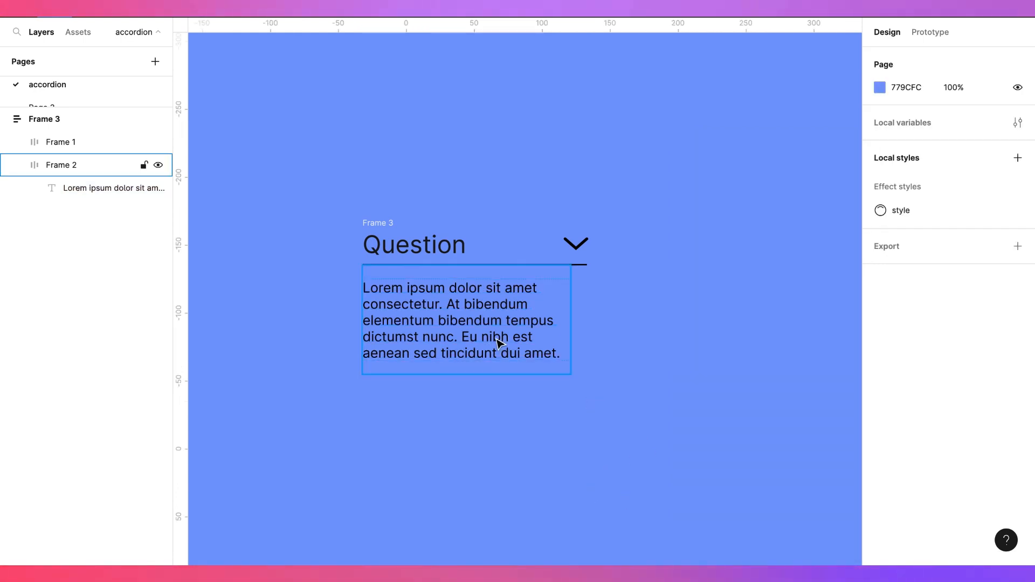
Select the wrapping accordion frame and move it higher on the canvas
click(496, 354)
click(463, 422)
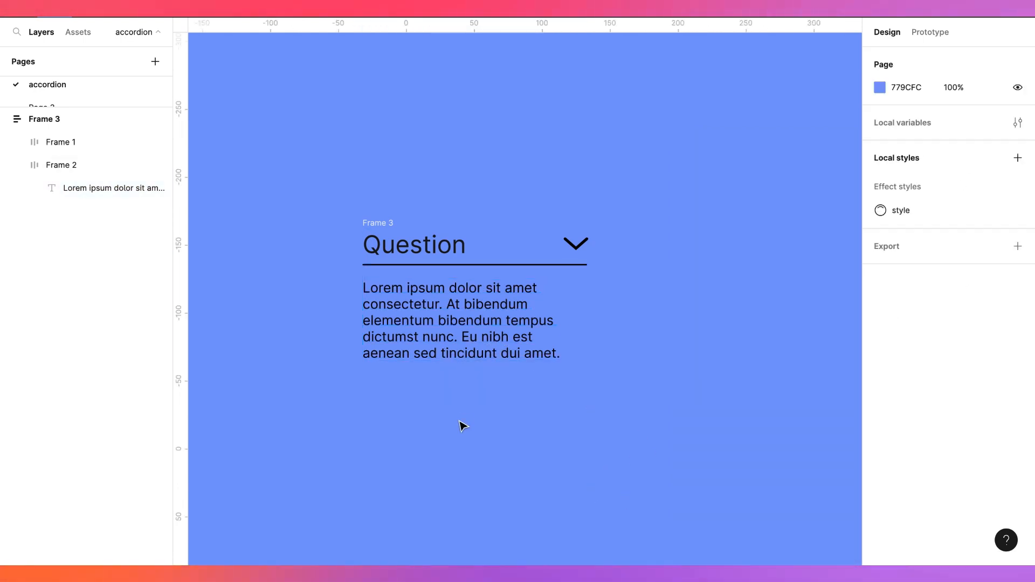
click(431, 229)
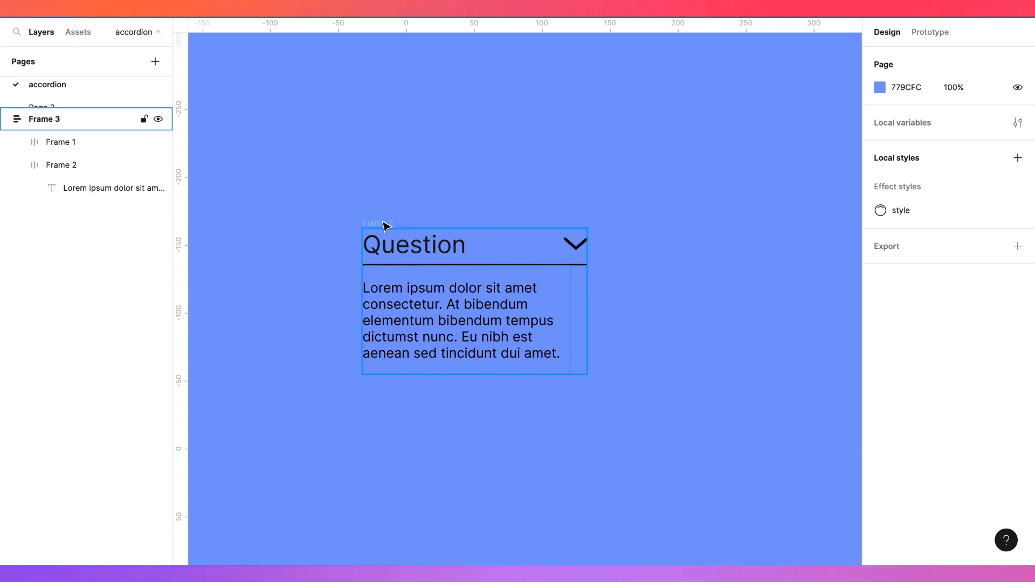
click(494, 345)
drag(475, 315, 501, 211)
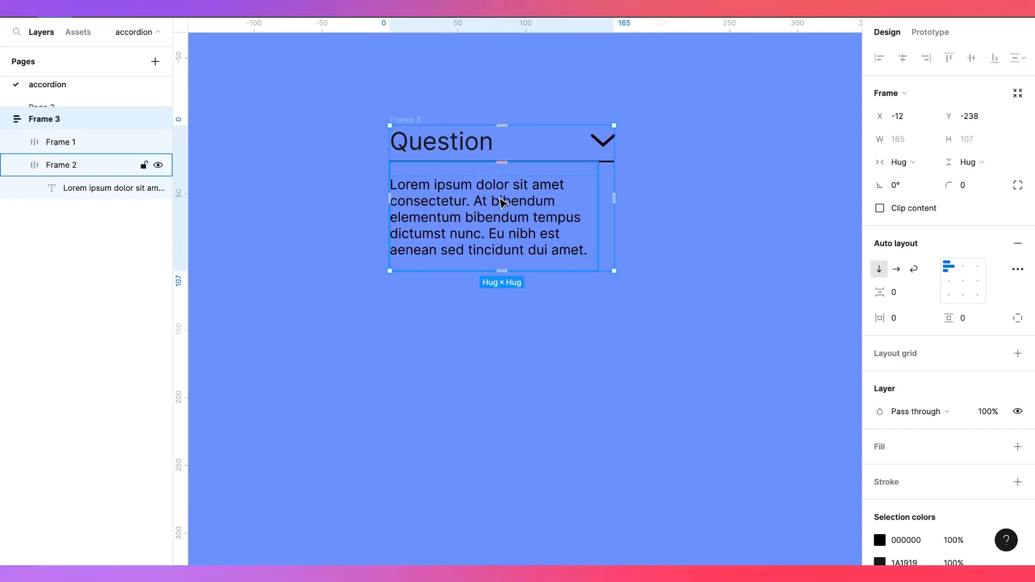
Convert the accordion frame into a component
right_click(495, 155)
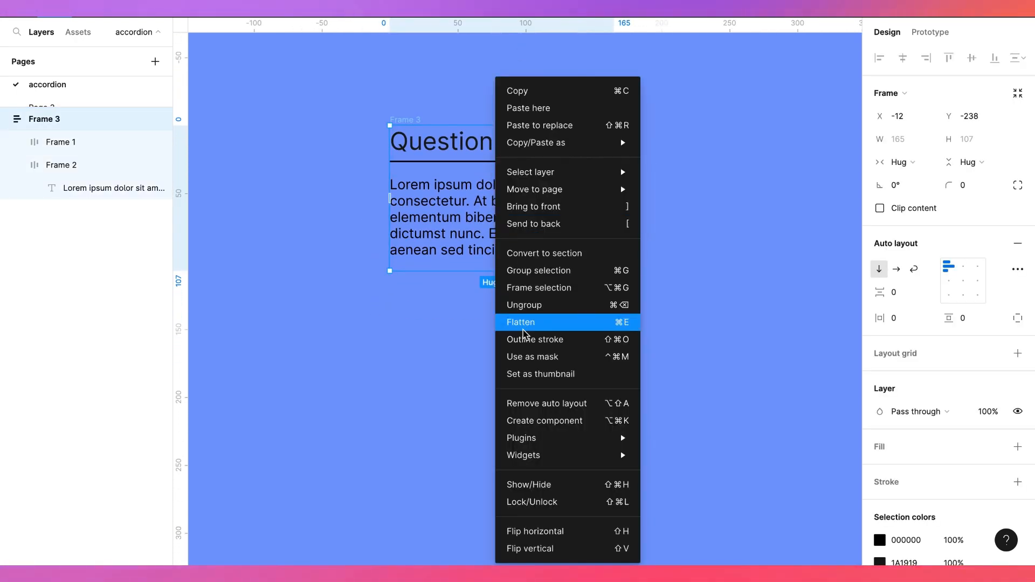
click(531, 422)
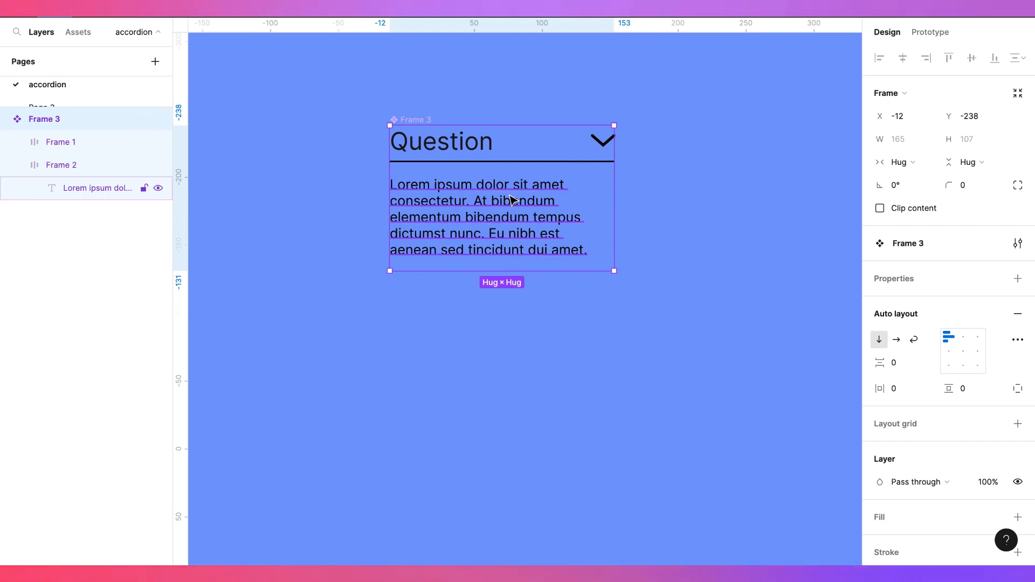
key(ctrl+d)
key(ctrl+z)
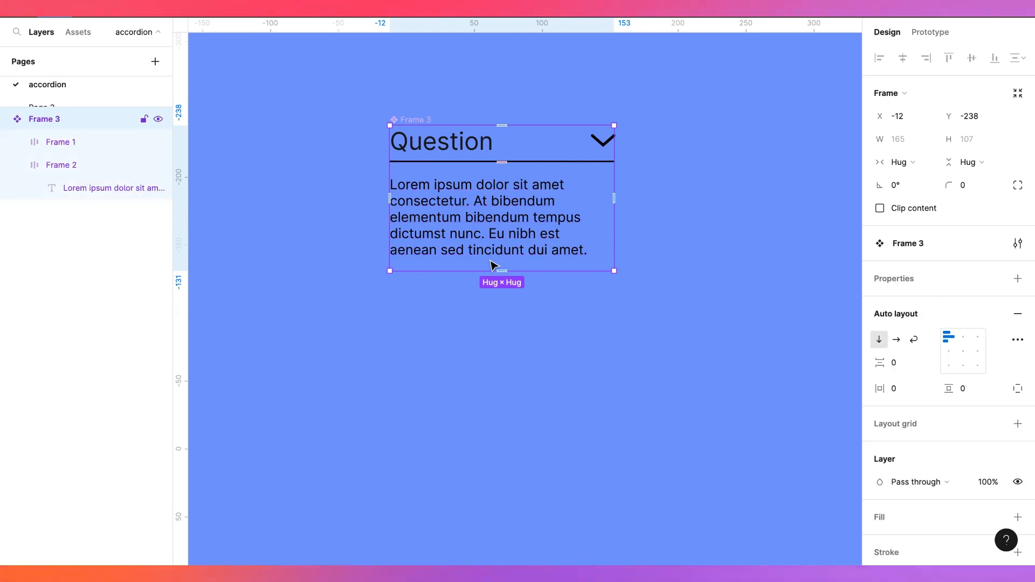
Add a variant to the component and create a second variant below the first
click(1018, 278)
click(913, 326)
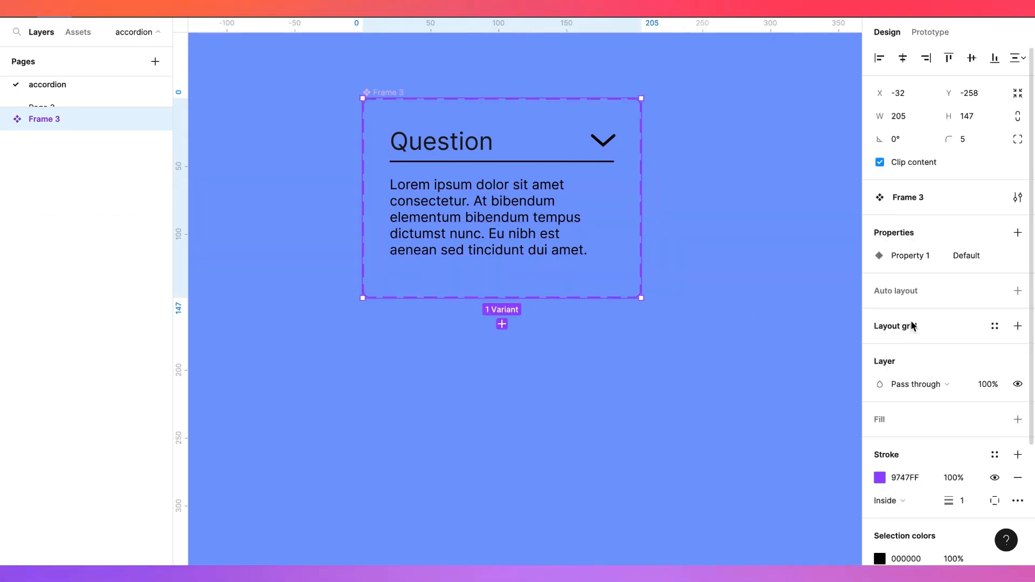
click(502, 324)
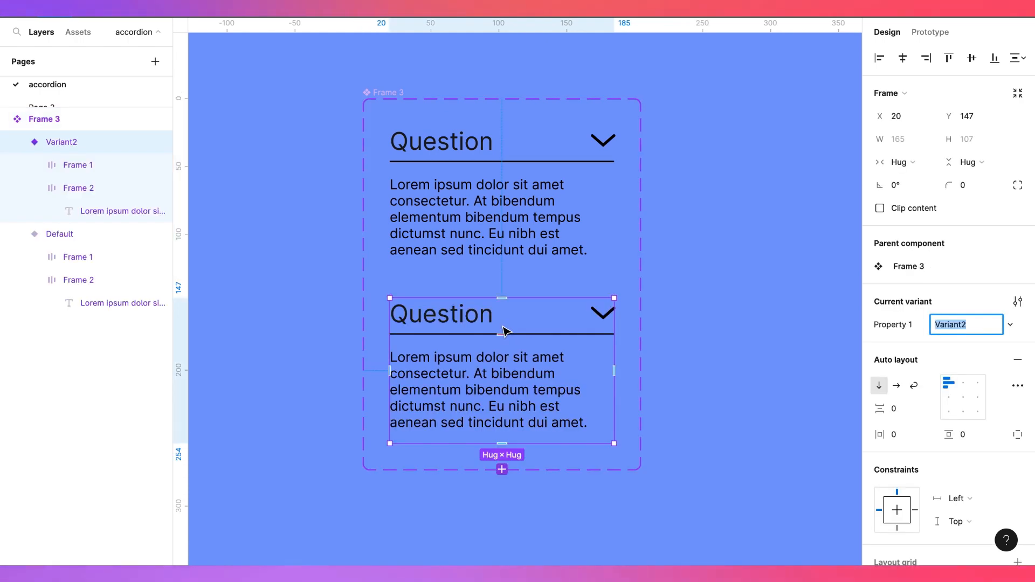
In the first variant, enable Clip content and shrink its height to 27 so only the question shows
click(514, 203)
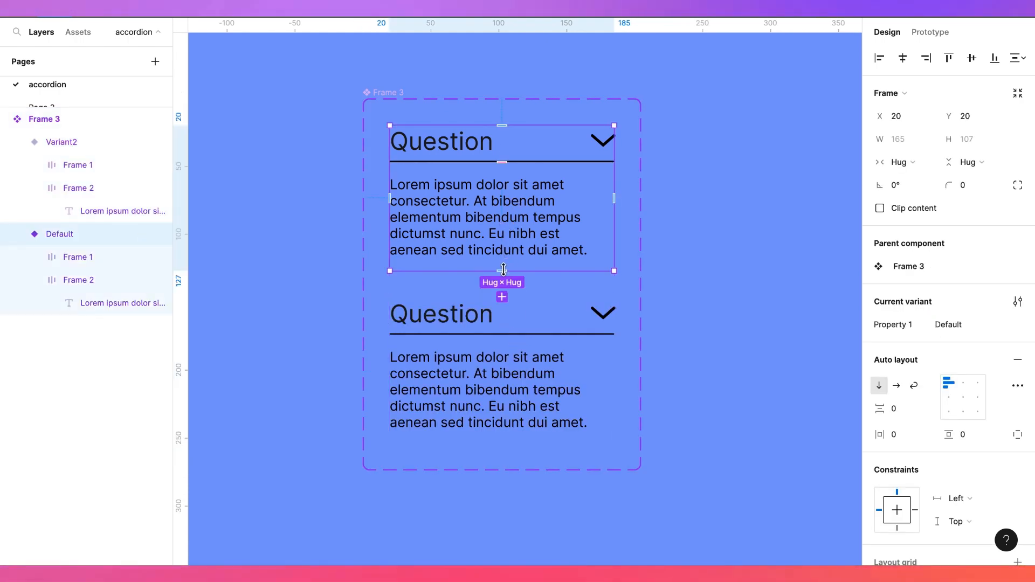
click(880, 208)
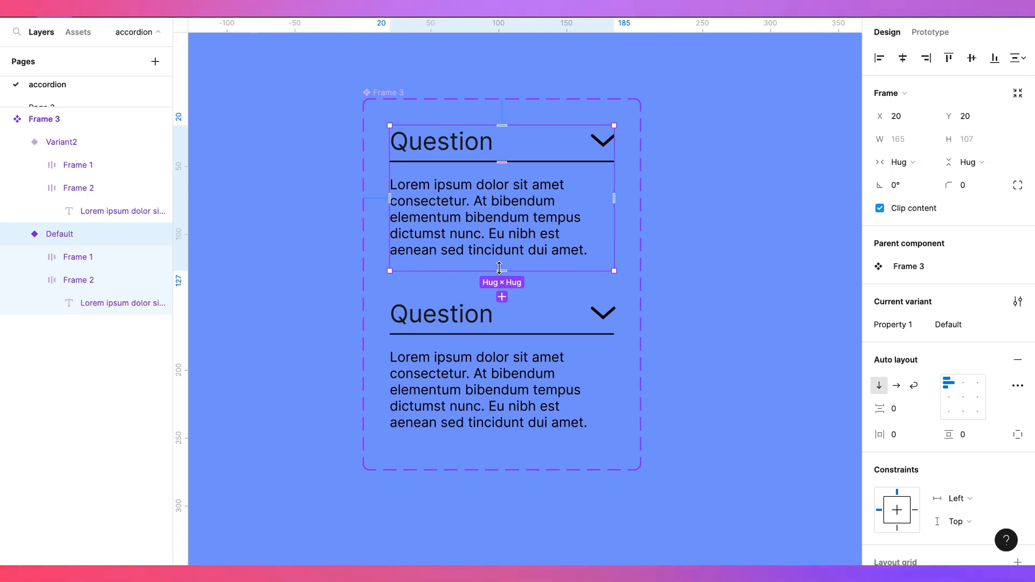
drag(504, 270, 509, 163)
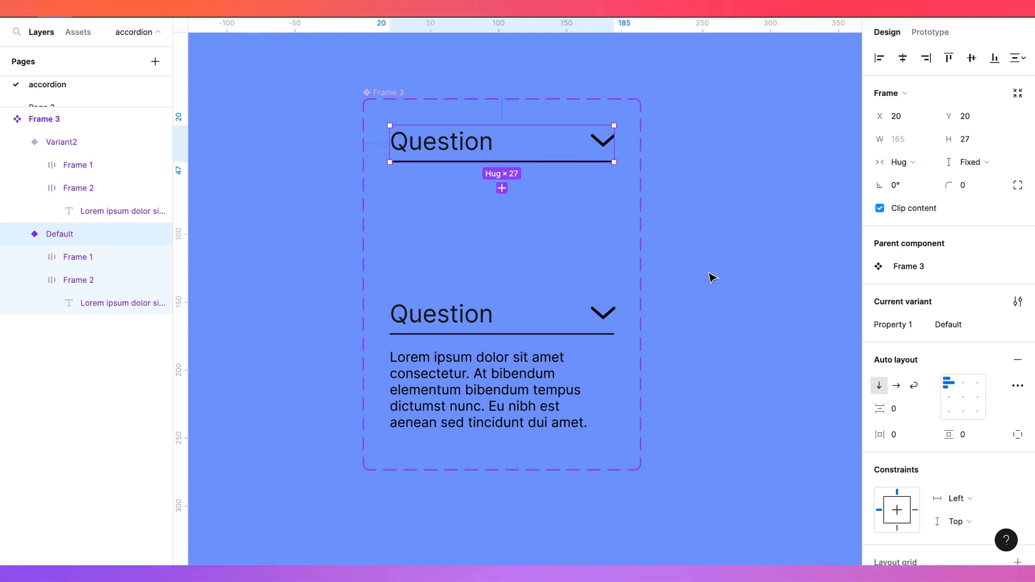
Rotate the chevron in the second variant by 180° so it points up
click(931, 36)
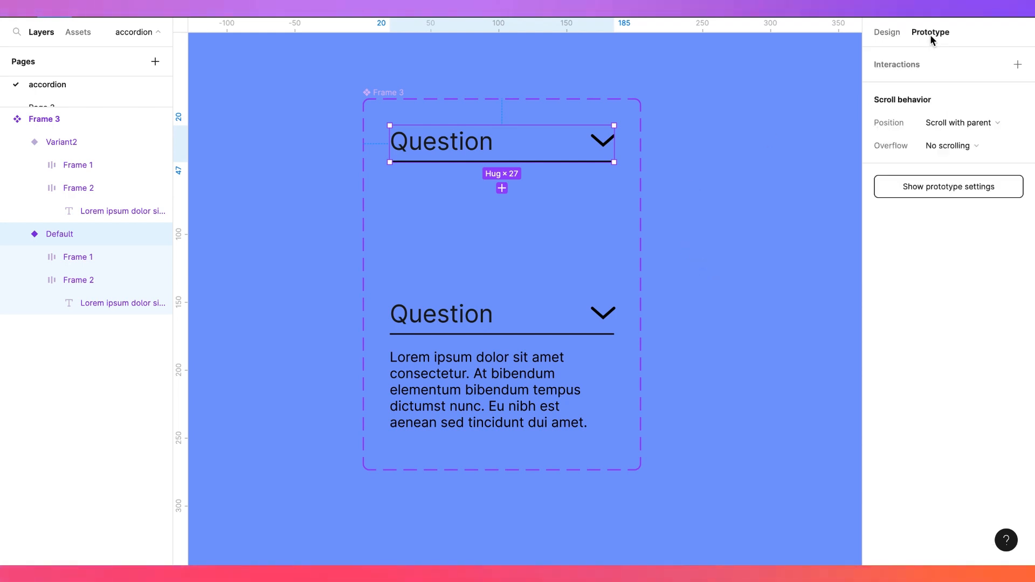
click(887, 32)
click(604, 317)
click(603, 314)
click(603, 314)
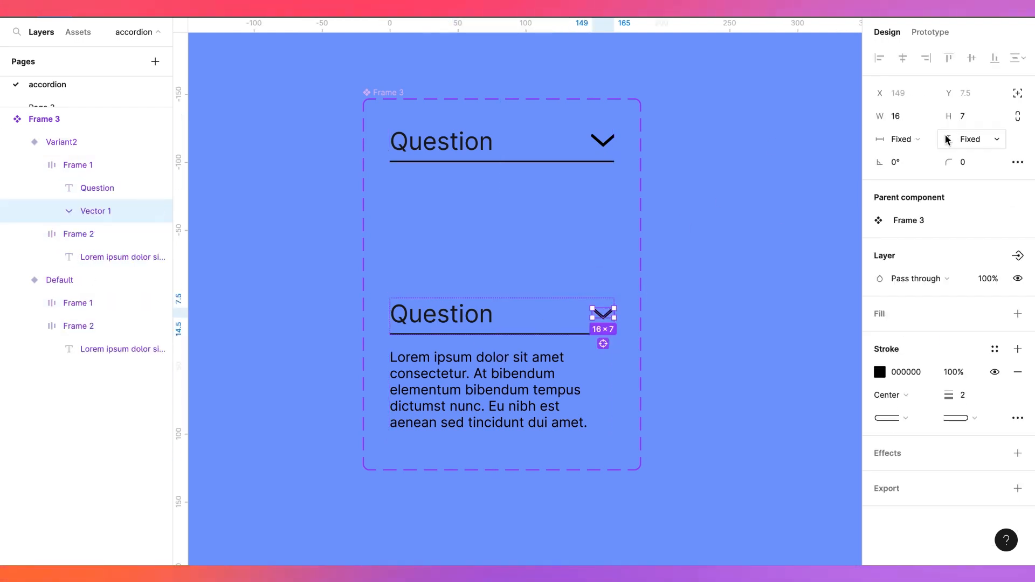
click(896, 162)
text(18)
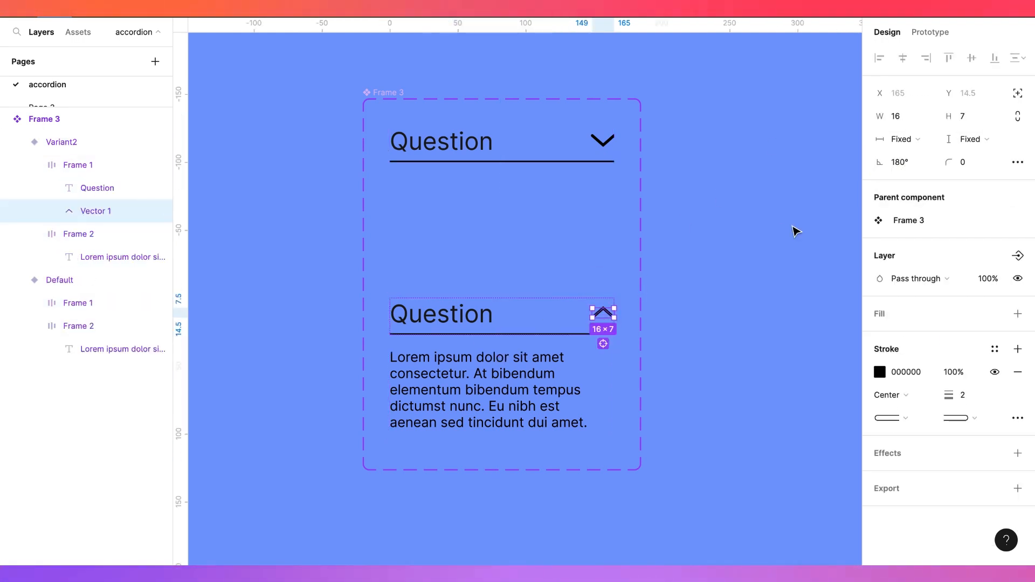
Resize the second variant to about 170 wide to match the first variant
click(606, 153)
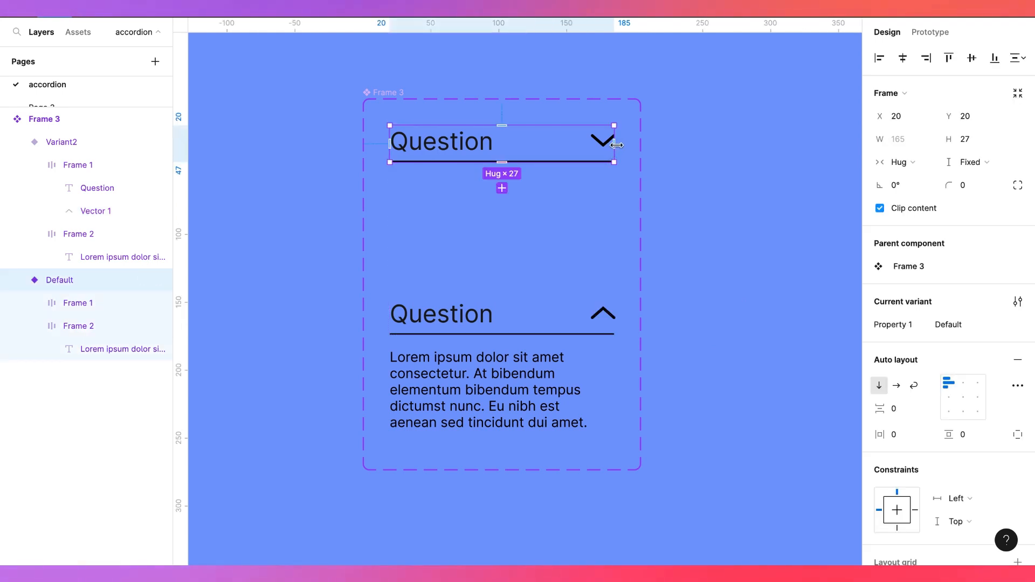
click(609, 324)
drag(618, 323, 620, 323)
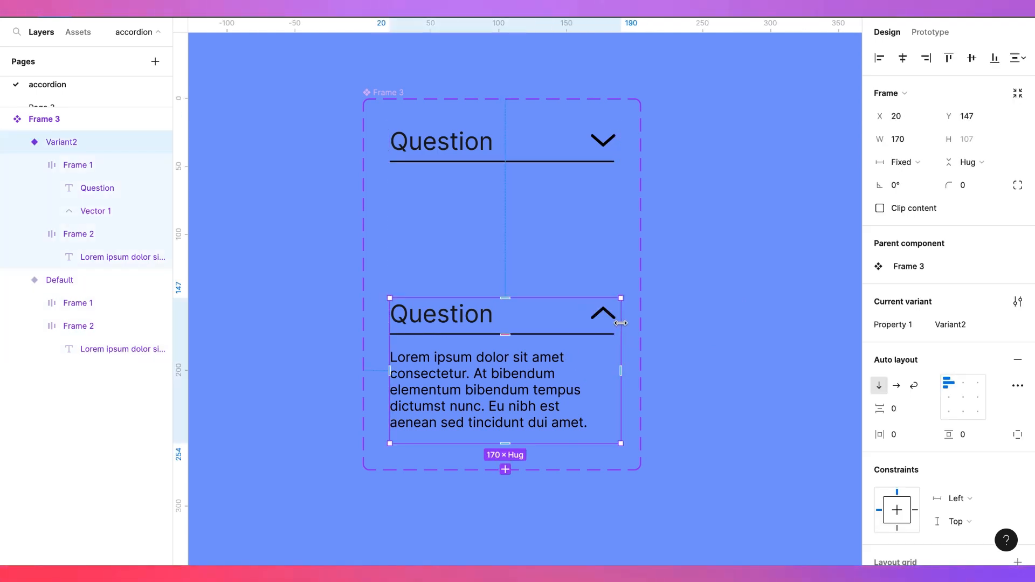
Add a prototype click interaction from the first variant that changes it to Variant2
click(917, 39)
click(526, 160)
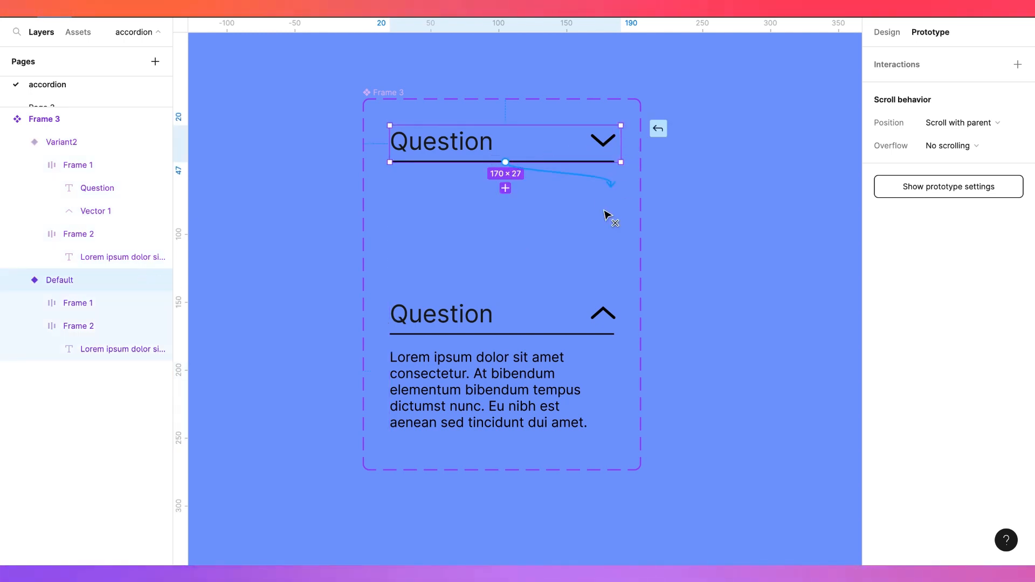
drag(604, 215, 546, 338)
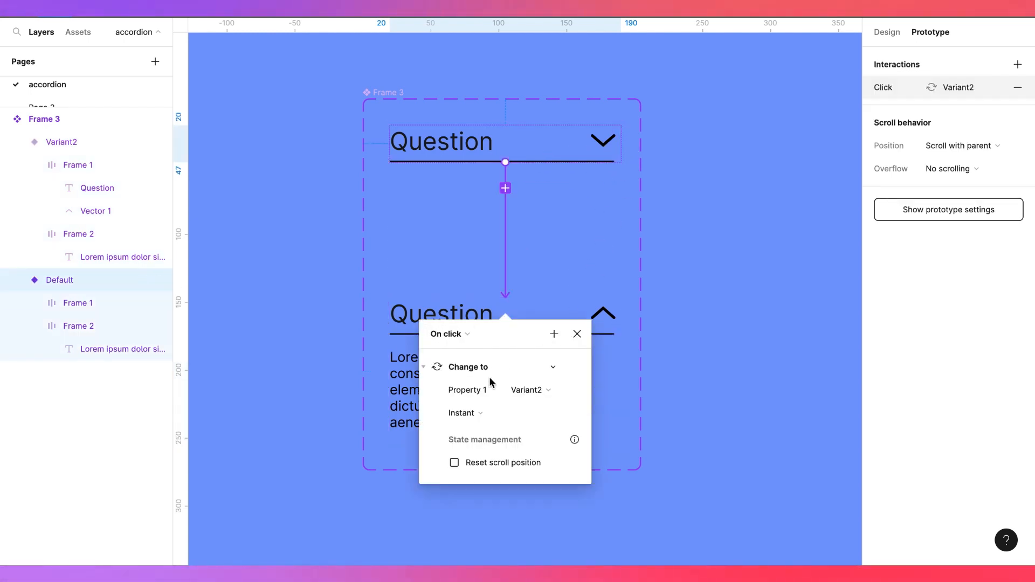
click(573, 334)
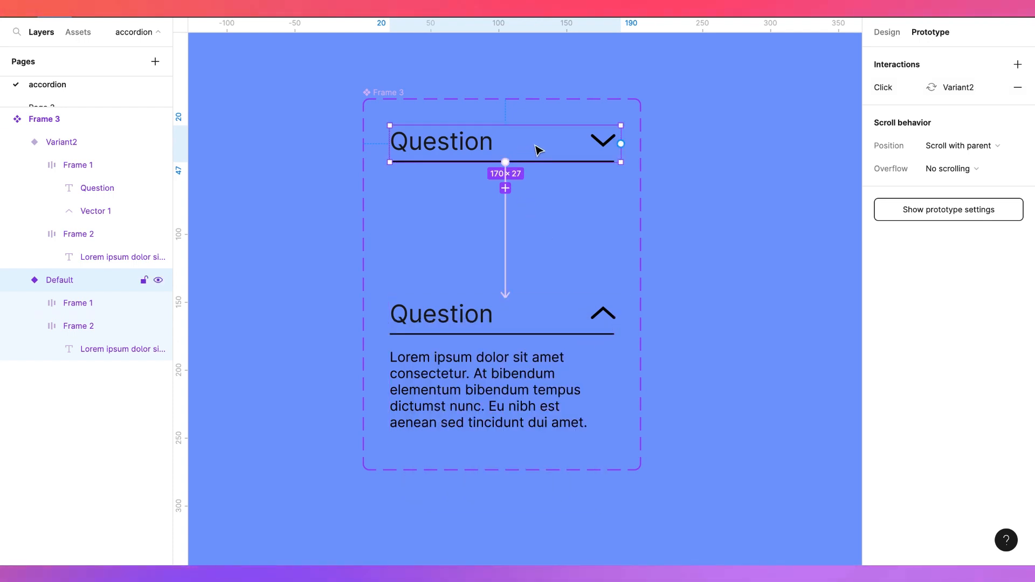
Rename the variants' property values to Closed for the first and Expanded for the second
click(890, 32)
click(949, 325)
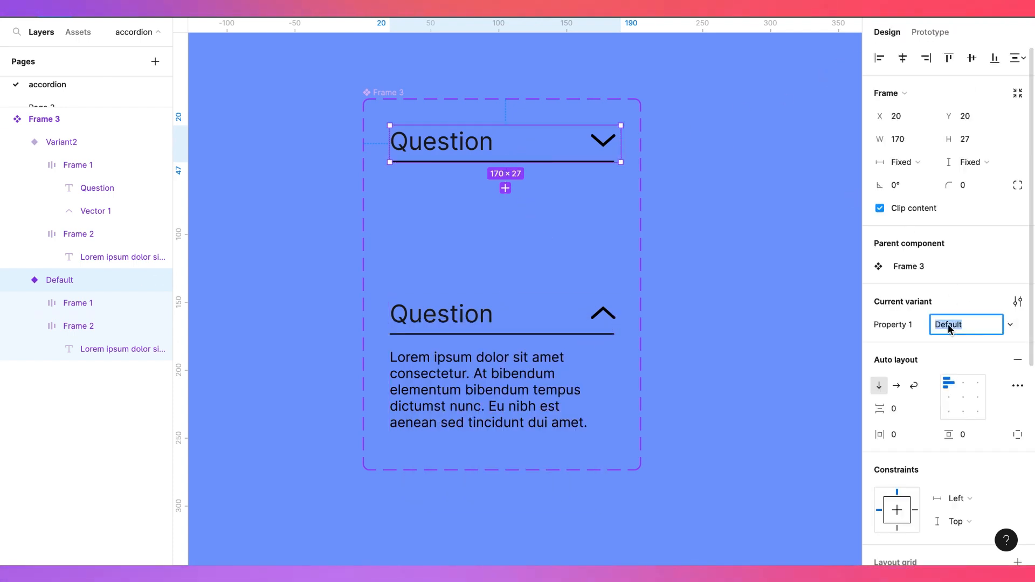
click(532, 362)
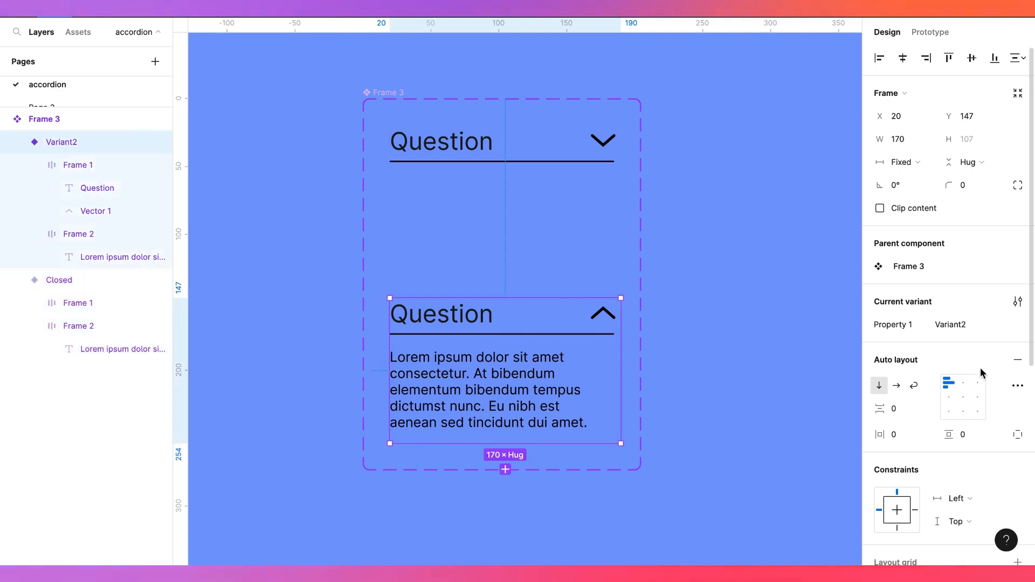
click(950, 326)
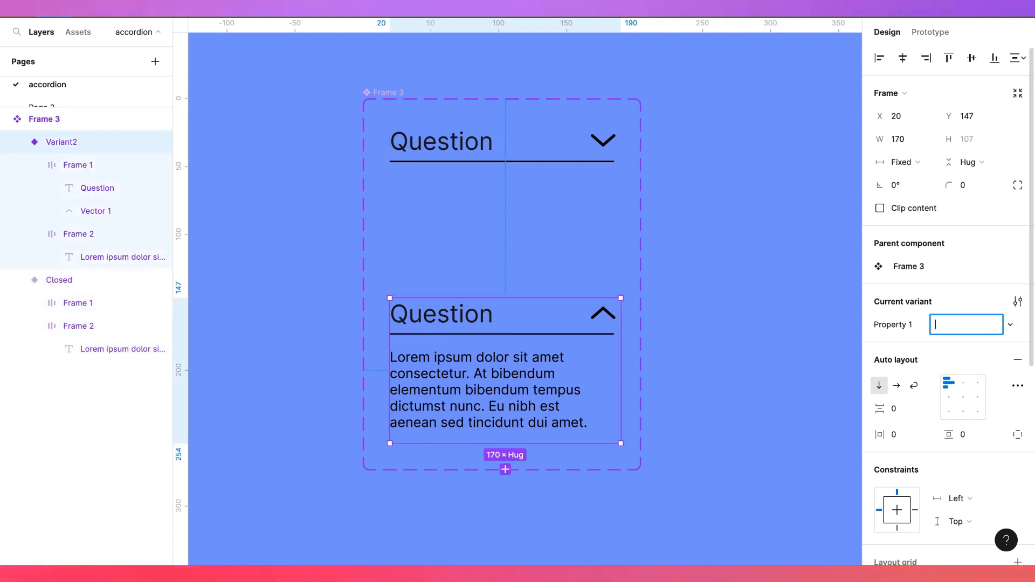
text(Expanded)
key(Return)
Set the Closed variant's click interaction animation to Smart animate
click(614, 139)
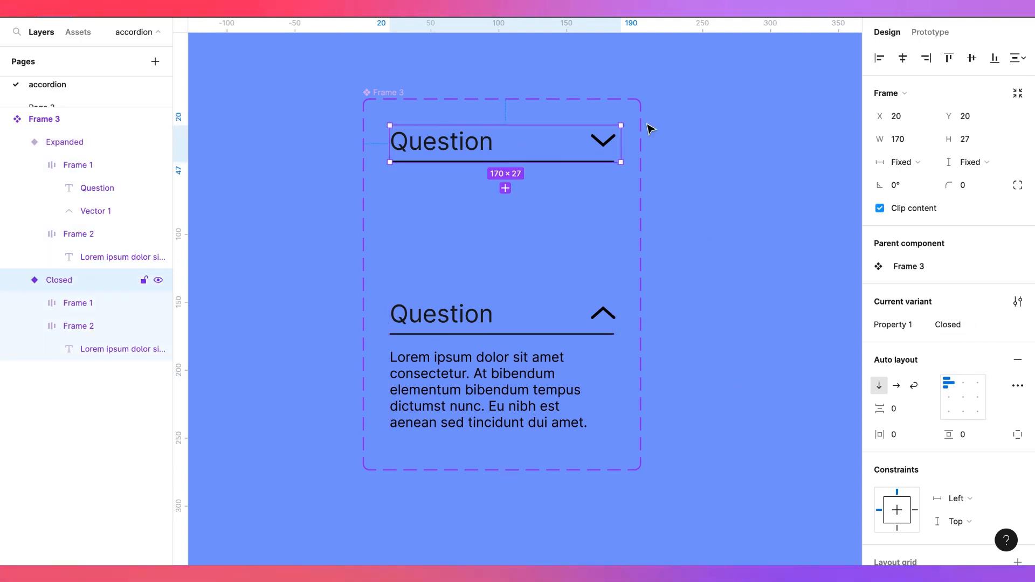
click(930, 32)
click(507, 285)
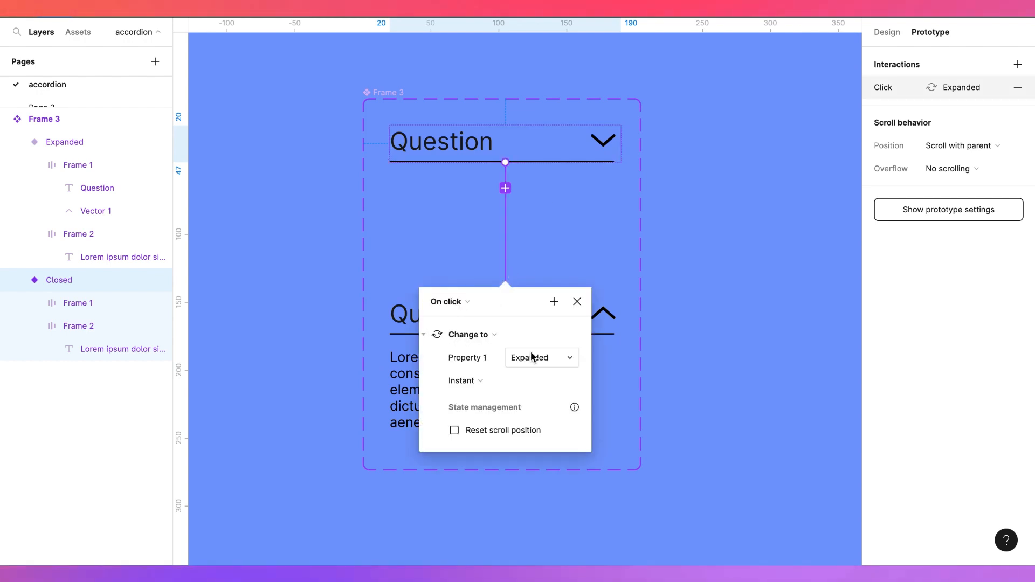
click(483, 379)
click(489, 415)
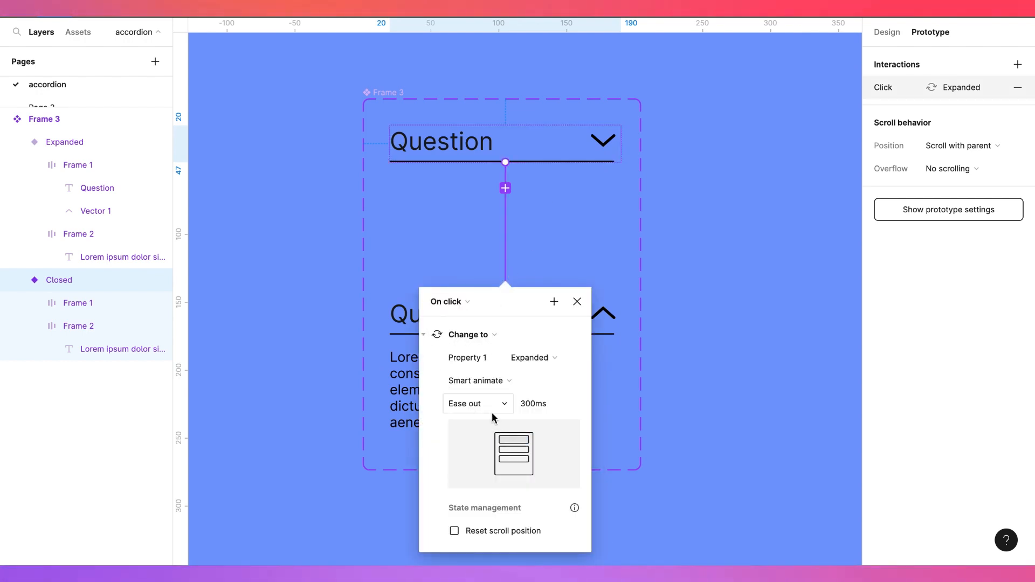
click(577, 302)
Add a click interaction from the Expanded variant that changes it back to Closed with Smart animate
click(528, 312)
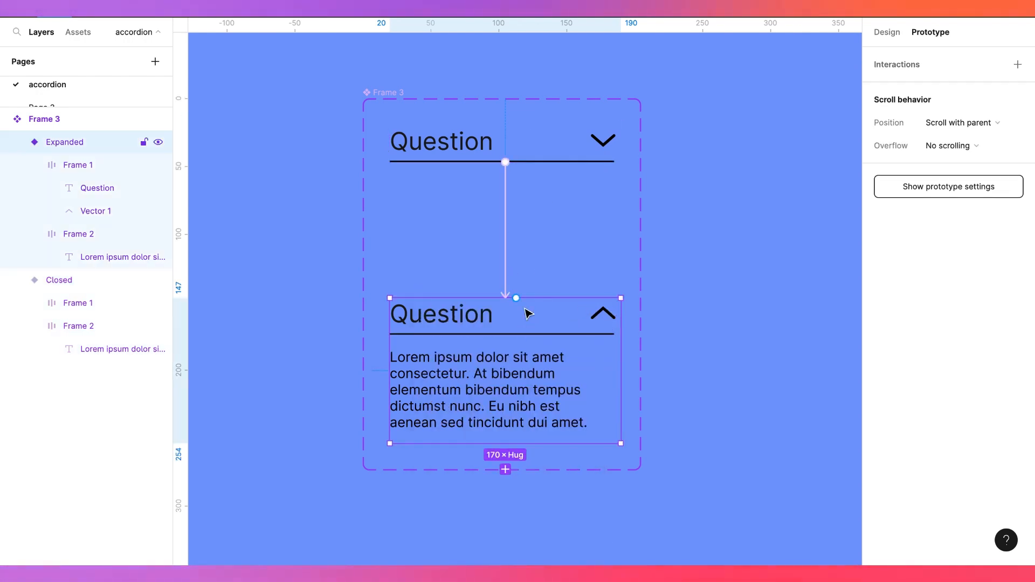
drag(516, 298, 529, 162)
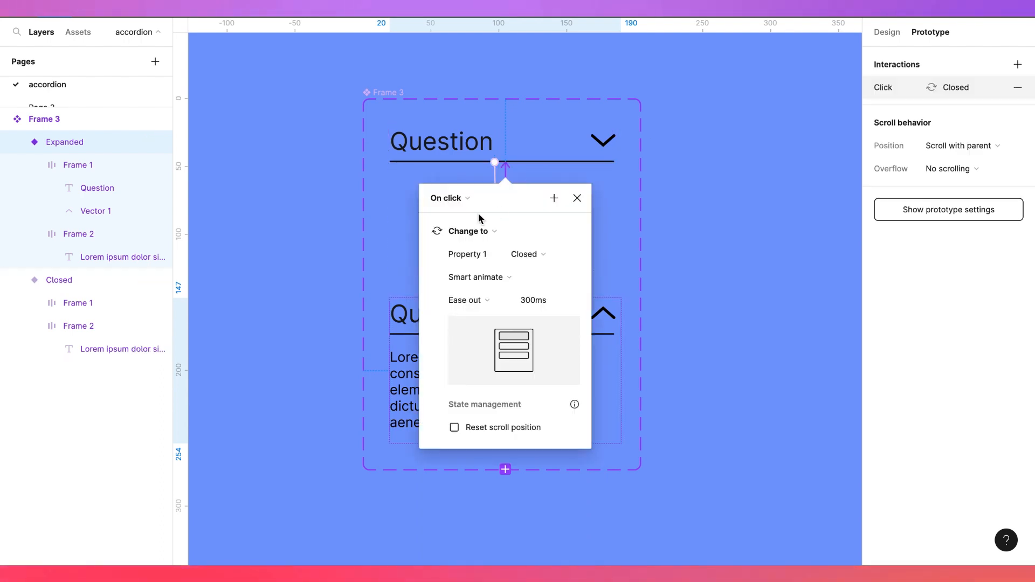
click(577, 198)
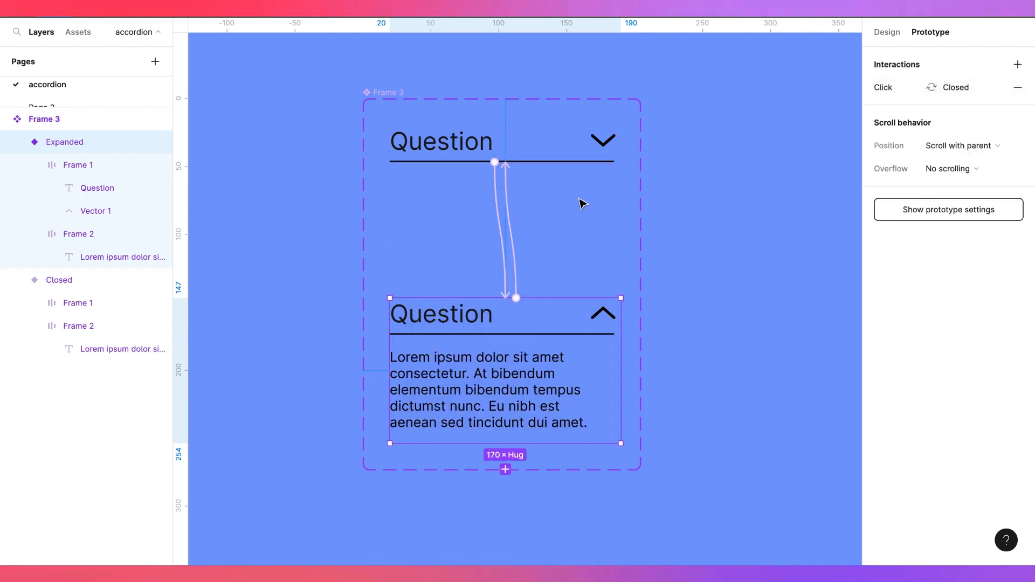
Draw a new frame about 409 × 294 beside the component set
scroll(581, 201, right, 10)
scroll(581, 202, right, 3)
key(f)
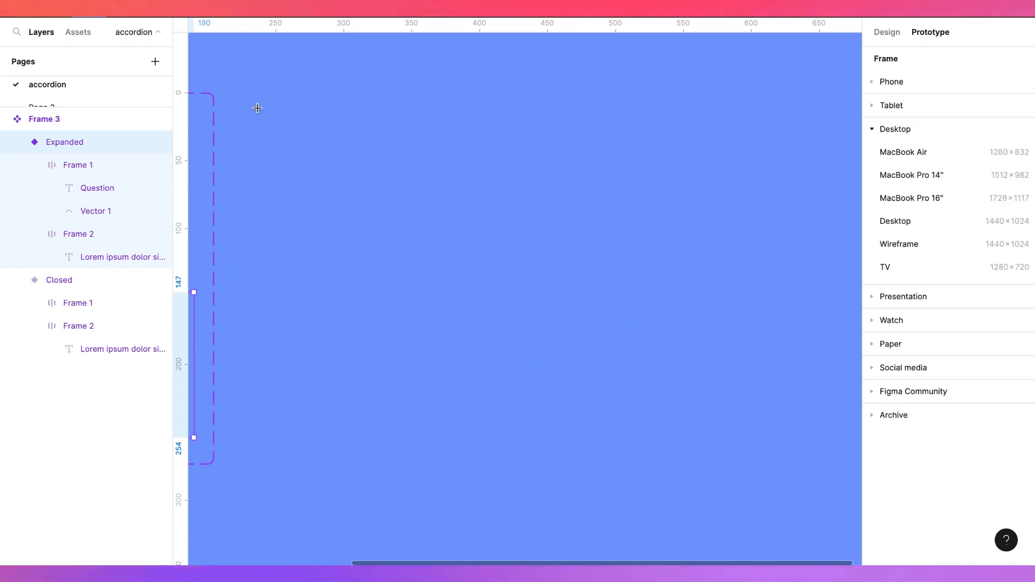
drag(243, 93, 780, 474)
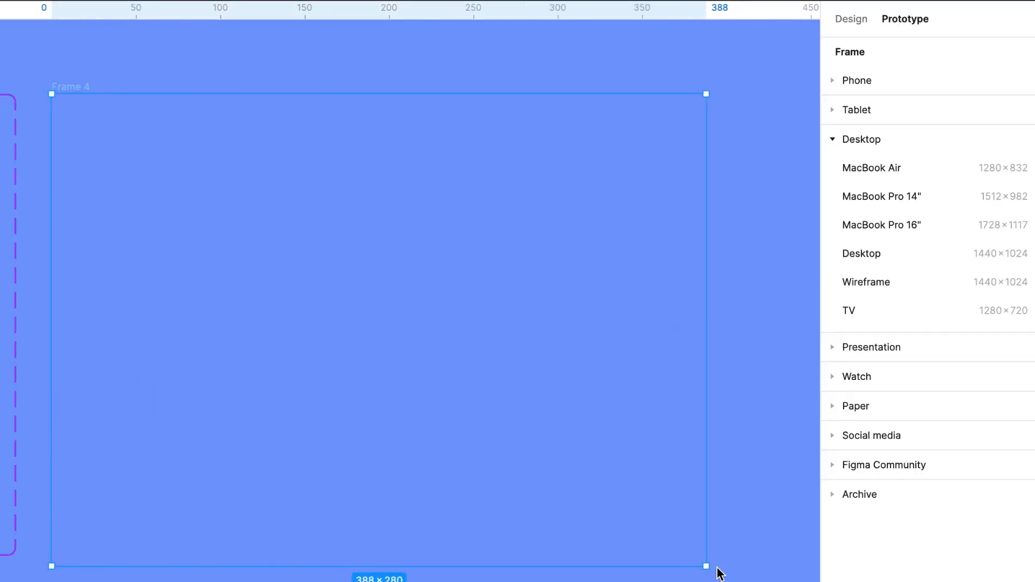
drag(720, 574, 755, 581)
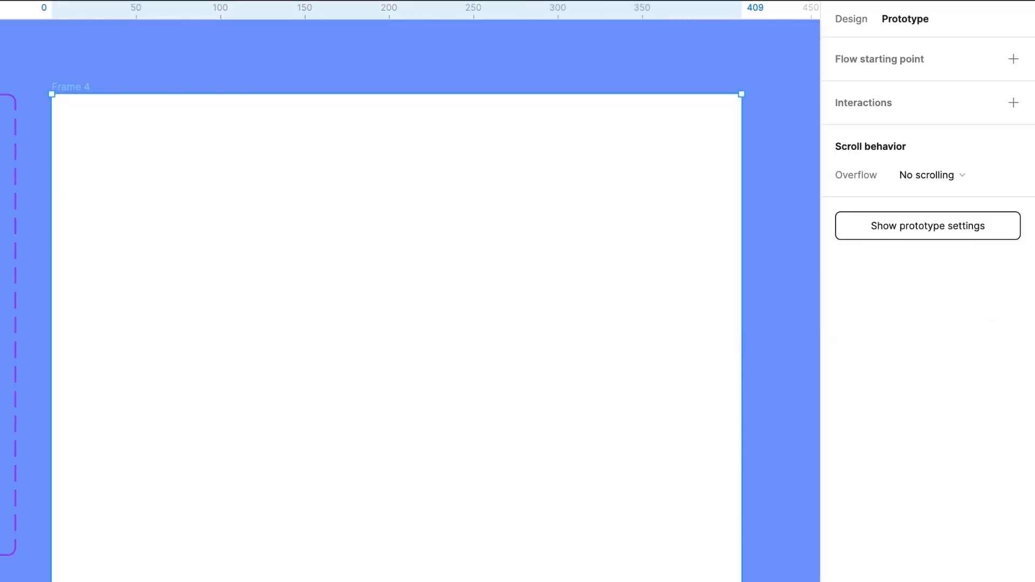
key(Escape)
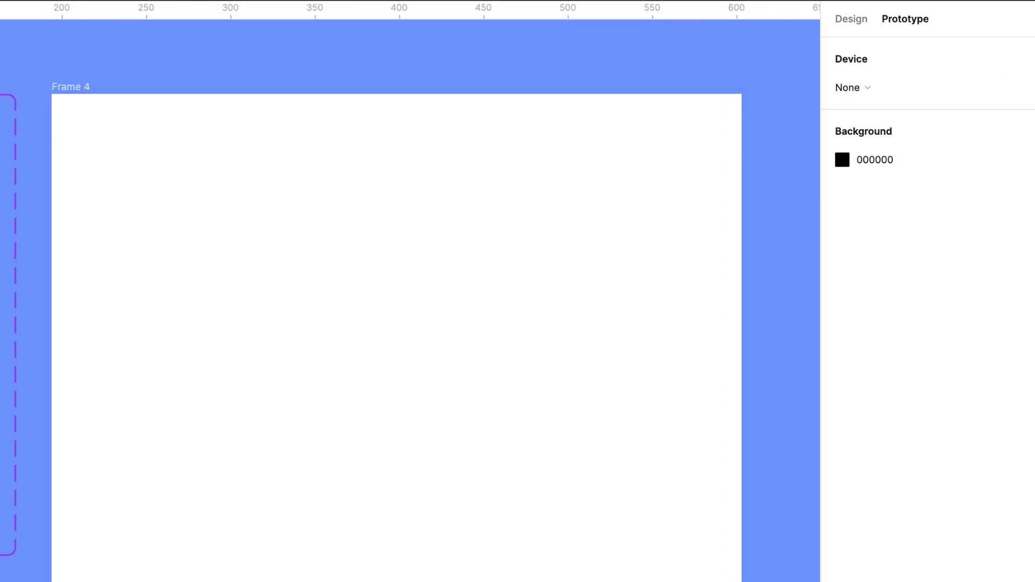
Place an instance of the accordion component inside the new frame
drag(17, 237, 298, 261)
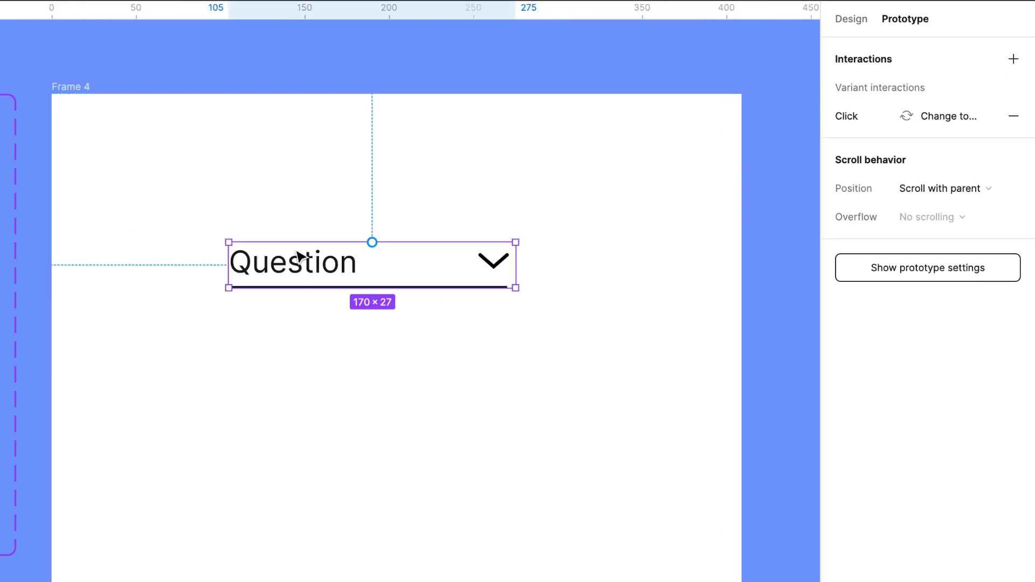
drag(378, 257, 389, 222)
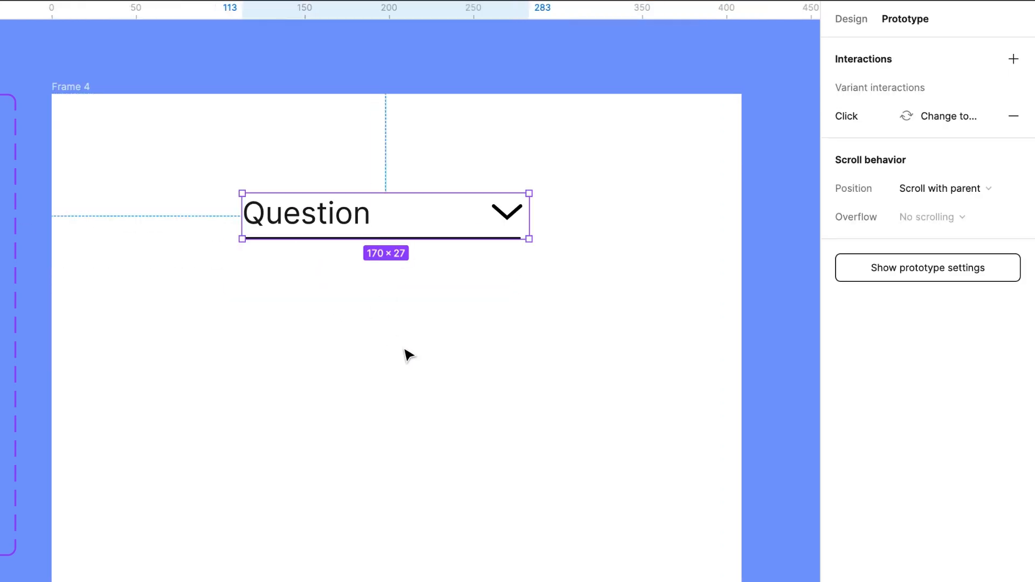
Duplicate the accordion instance twice so three copies stack vertically
click(811, 124)
click(852, 19)
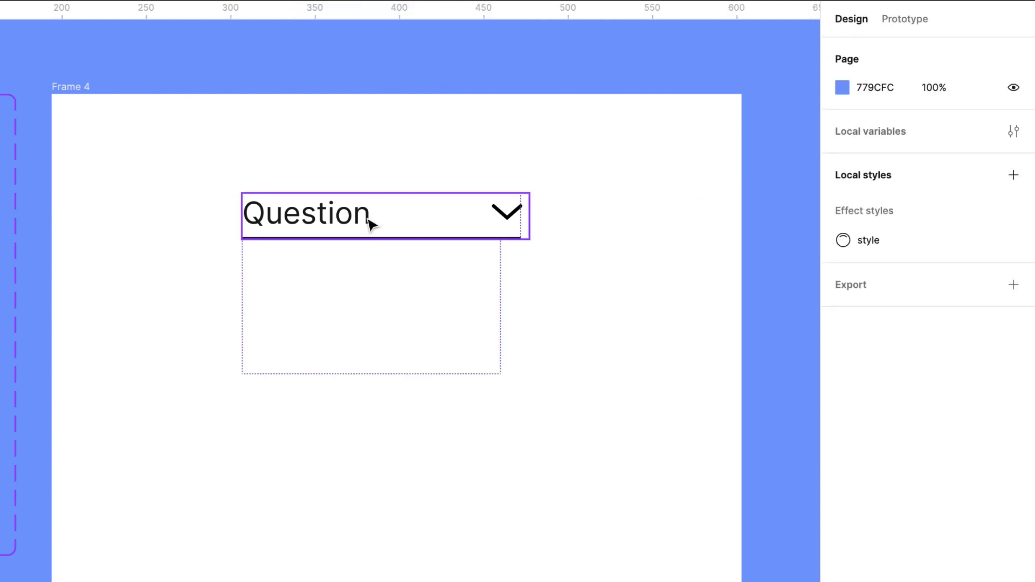
click(405, 236)
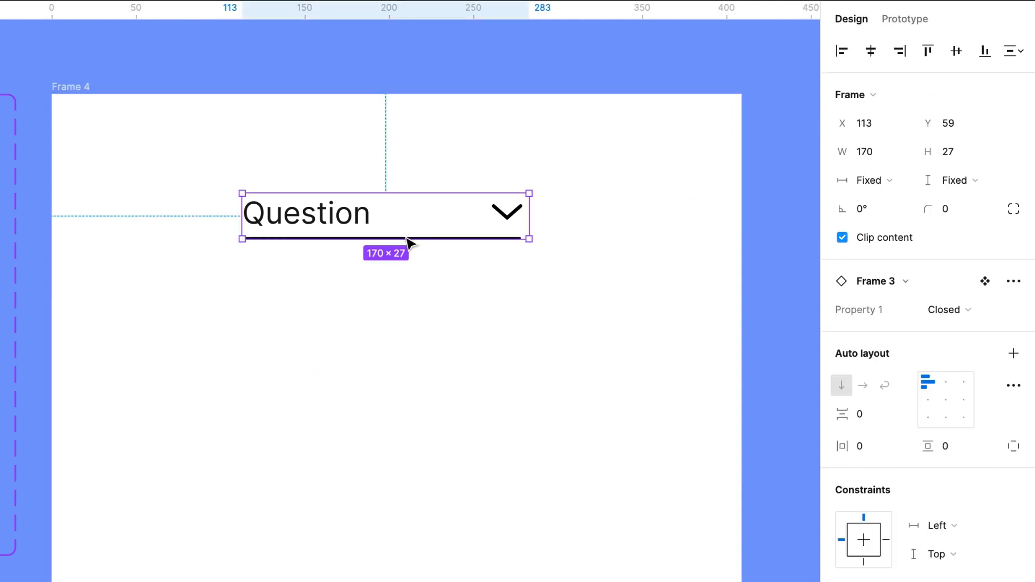
drag(408, 243, 410, 283)
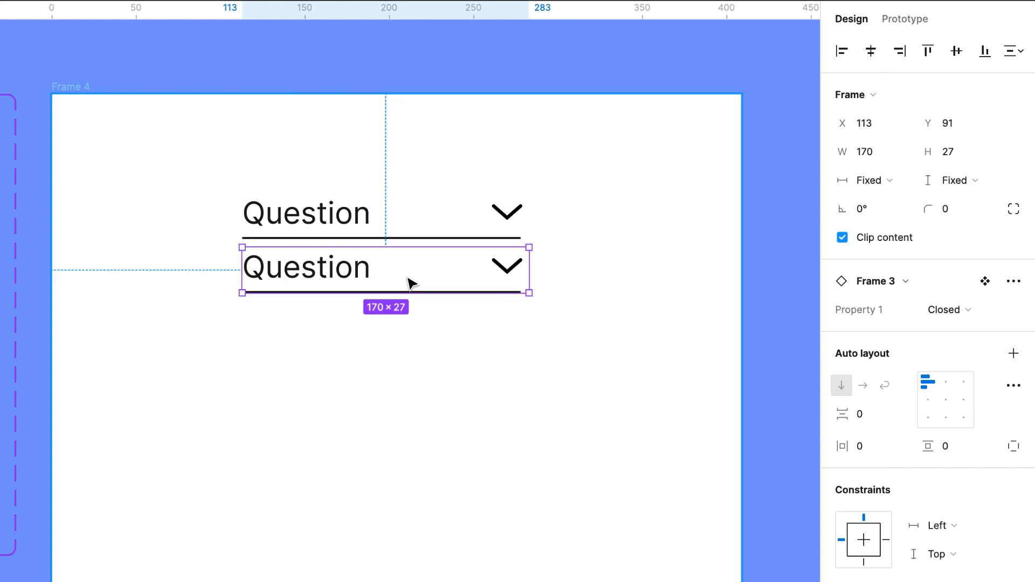
key(ctrl+d)
Select the three instances and wrap them in a vertical auto layout with 5 spacing
drag(220, 190, 610, 440)
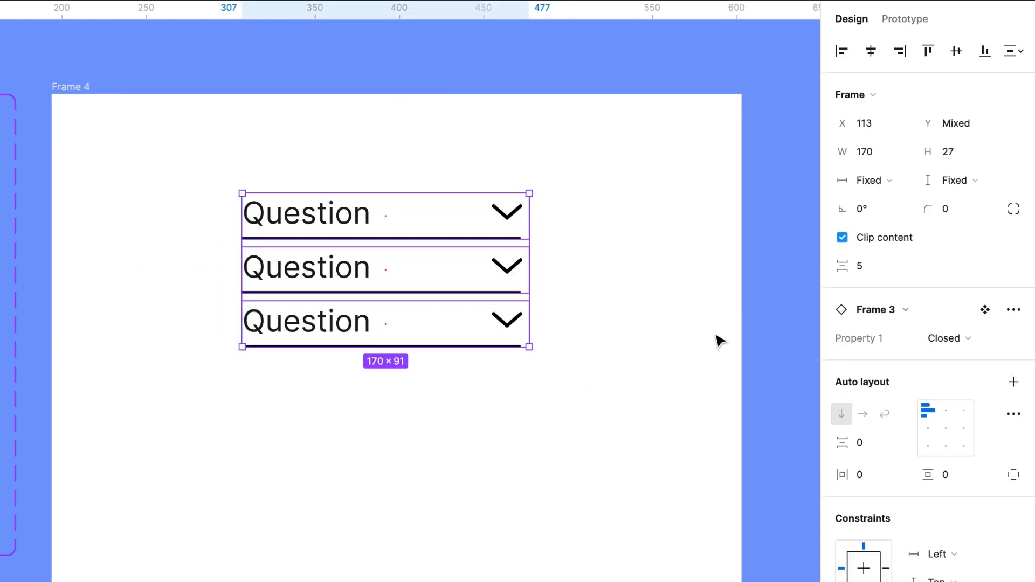
click(1014, 384)
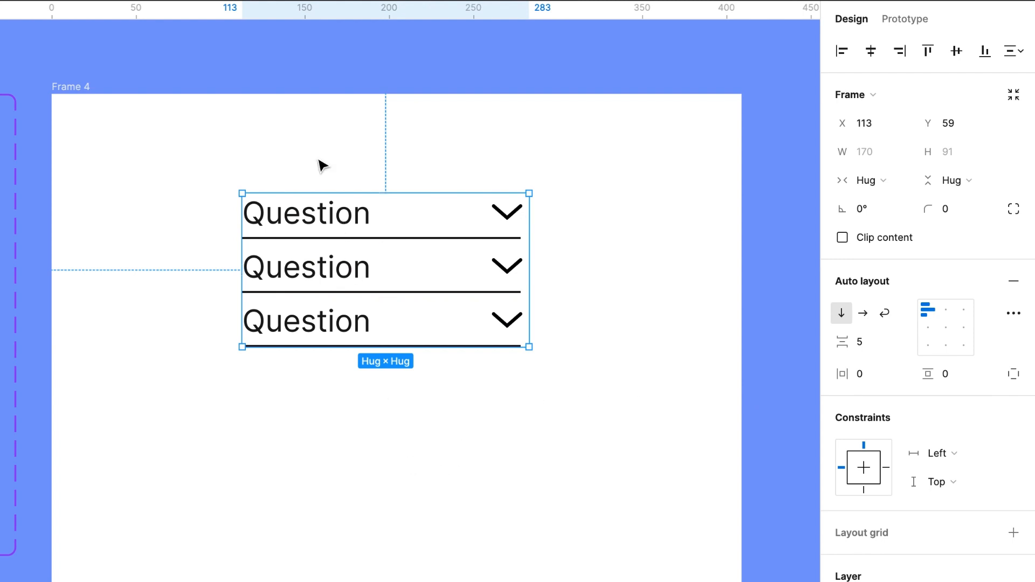
Add a flow starting point to the new frame
click(74, 86)
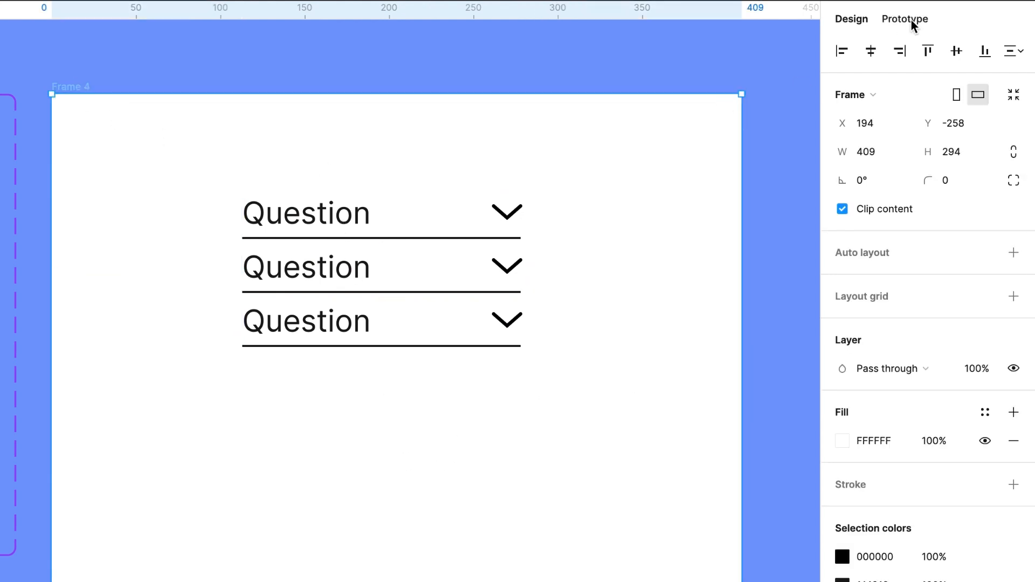
click(910, 18)
click(1014, 62)
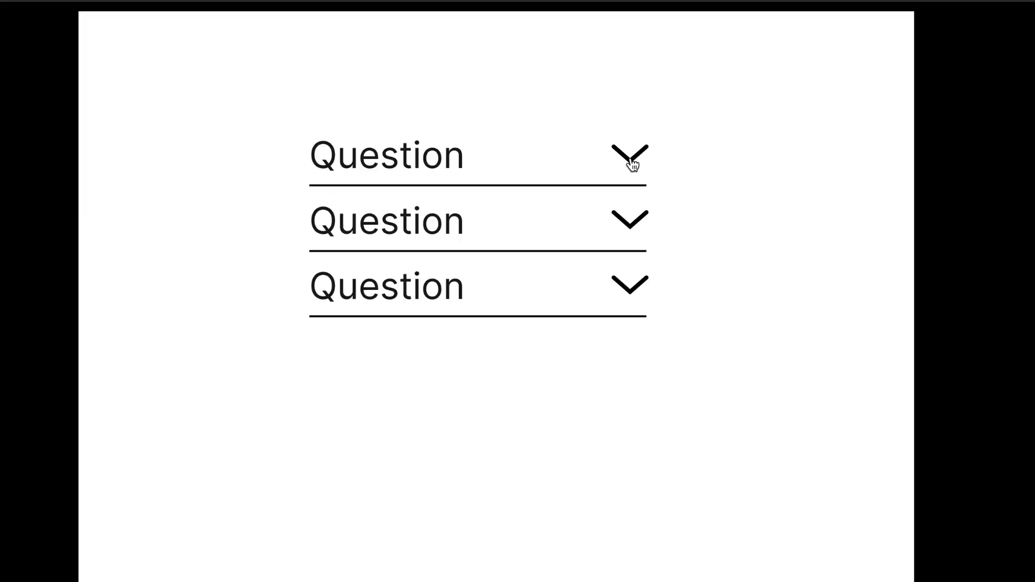
Preview the prototype and toggle each accordion item open and closed
click(632, 162)
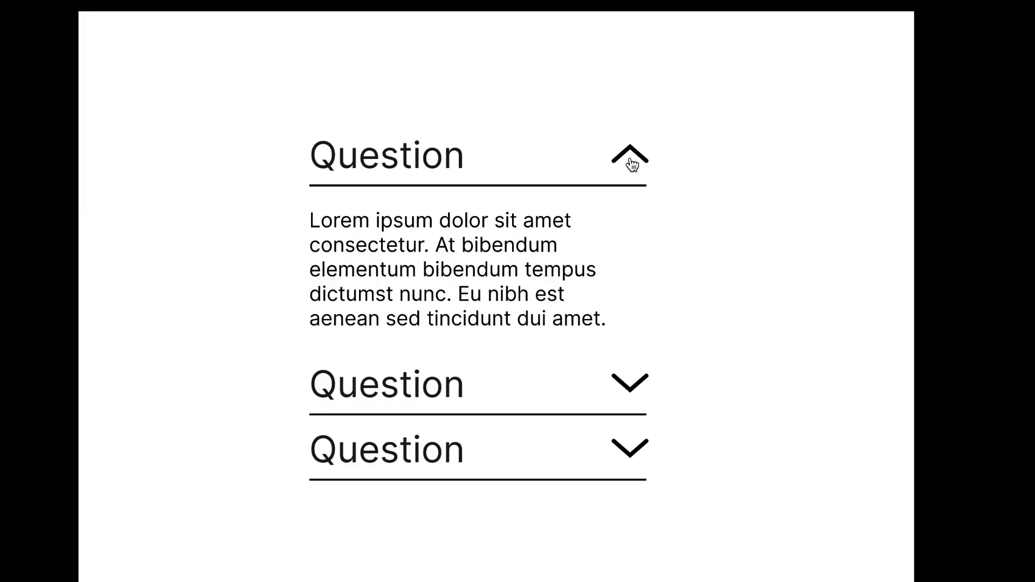
click(632, 163)
click(632, 163)
click(631, 168)
click(633, 227)
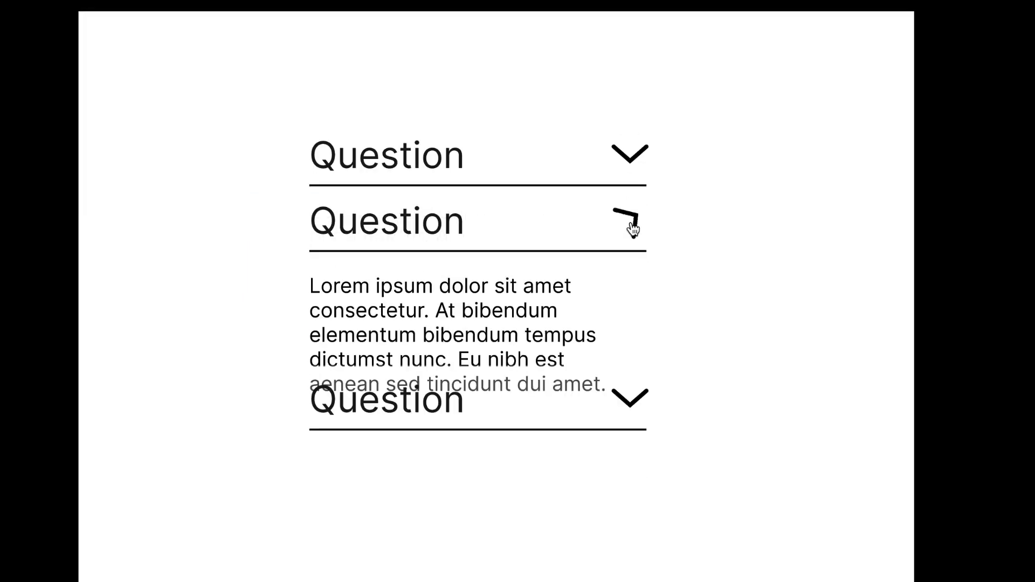
click(633, 227)
click(633, 226)
click(633, 227)
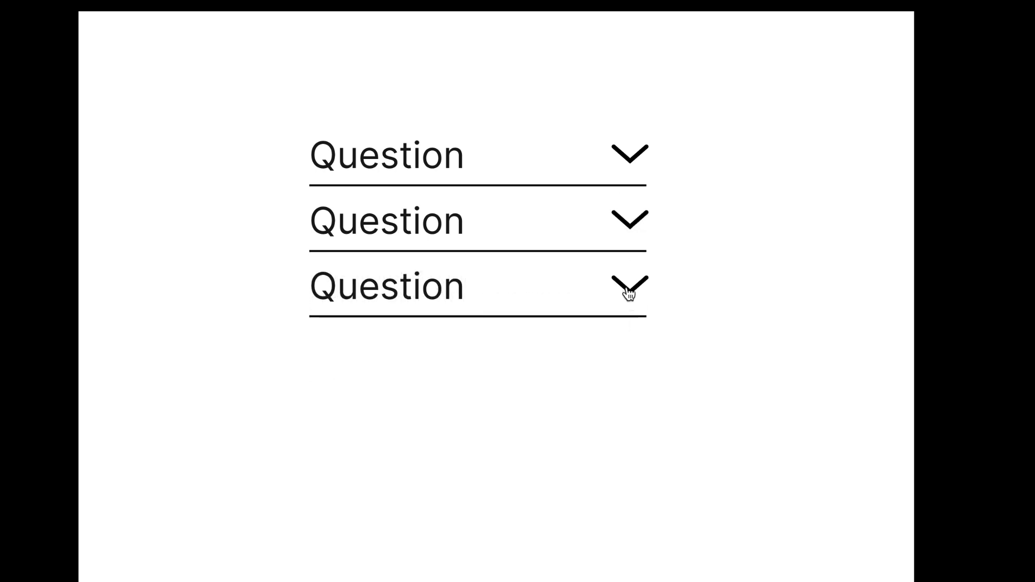
click(629, 291)
click(630, 291)
click(629, 292)
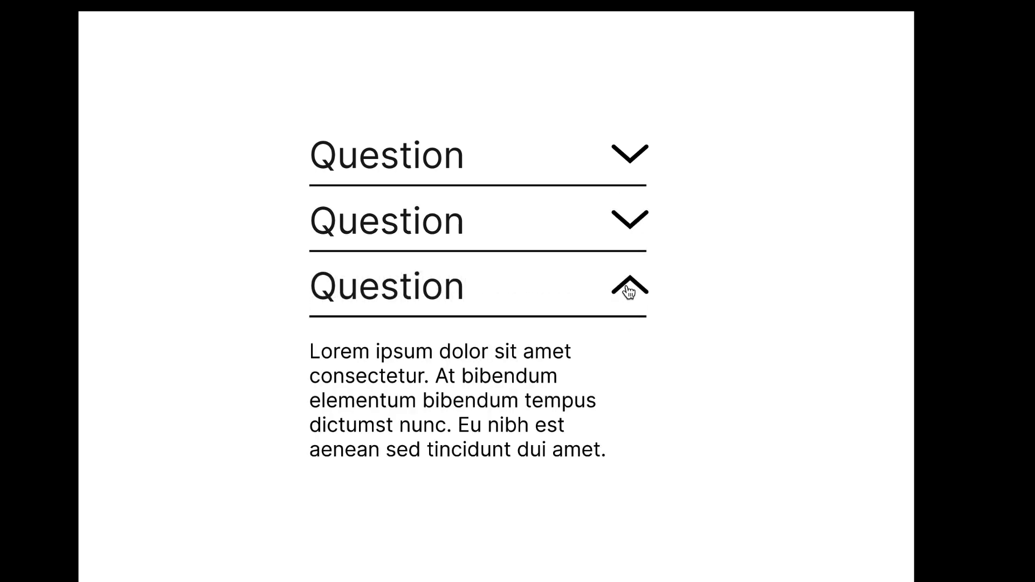
click(631, 293)
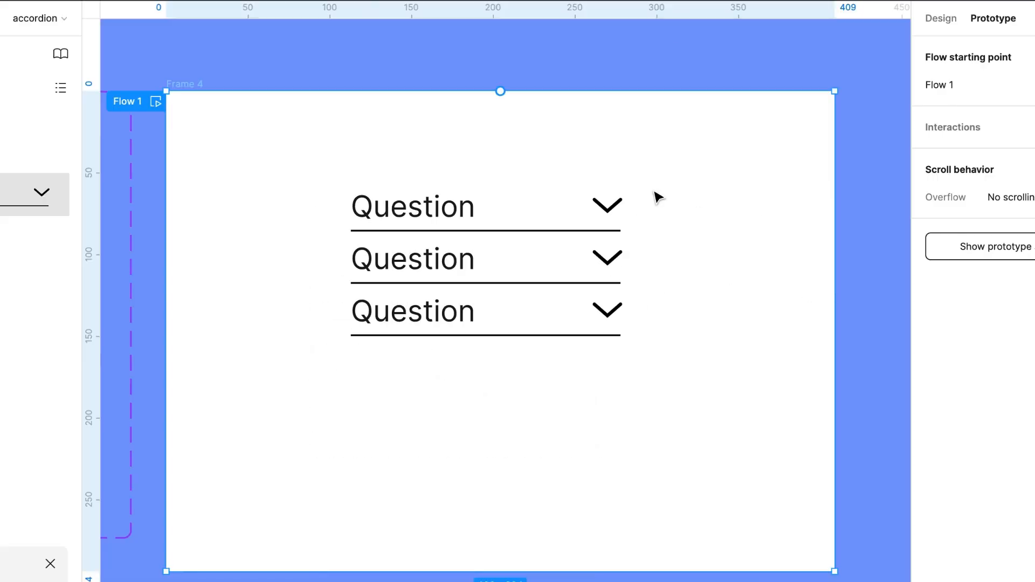
Number the three instance headings as Question 1, Question 2 and Question 3
scroll(472, 437, left, 2)
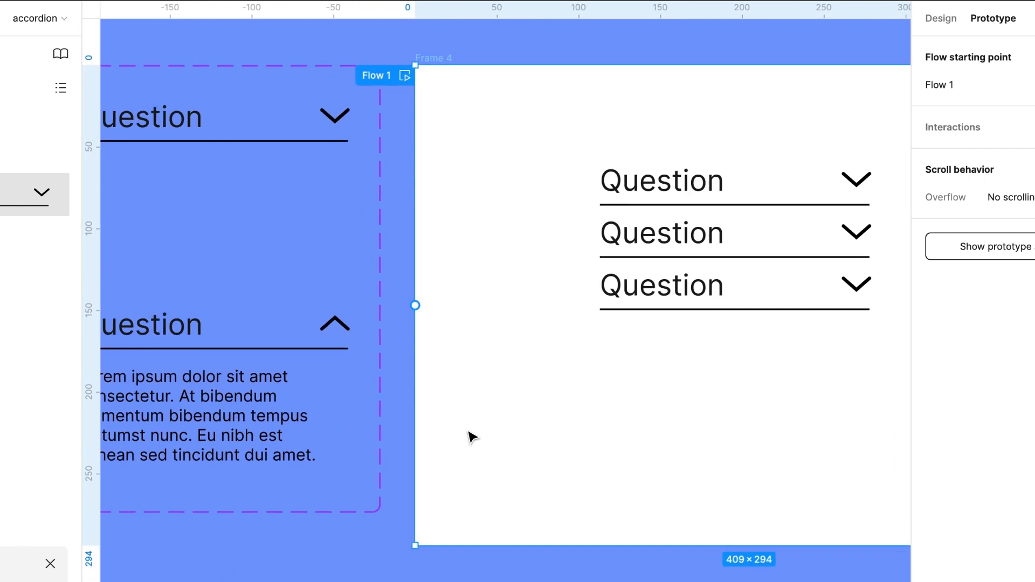
scroll(558, 322, right, 15)
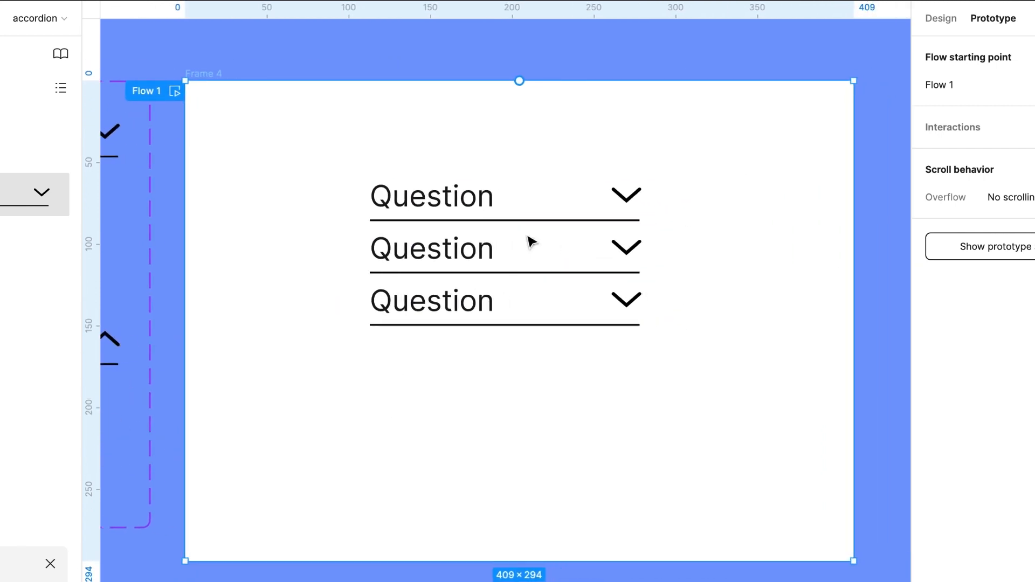
double_click(482, 204)
double_click(483, 204)
double_click(483, 206)
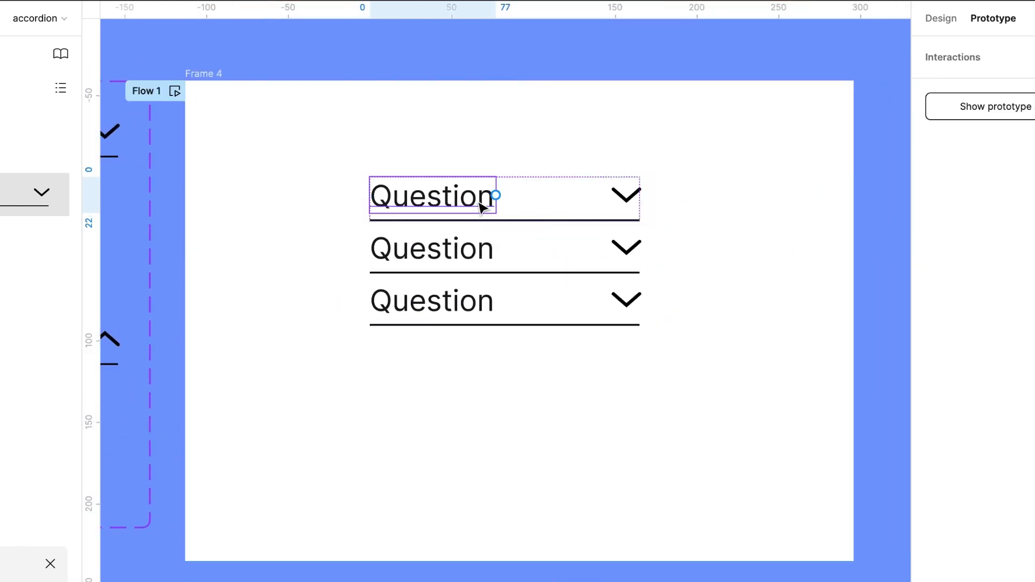
double_click(482, 199)
key(Right)
text(1)
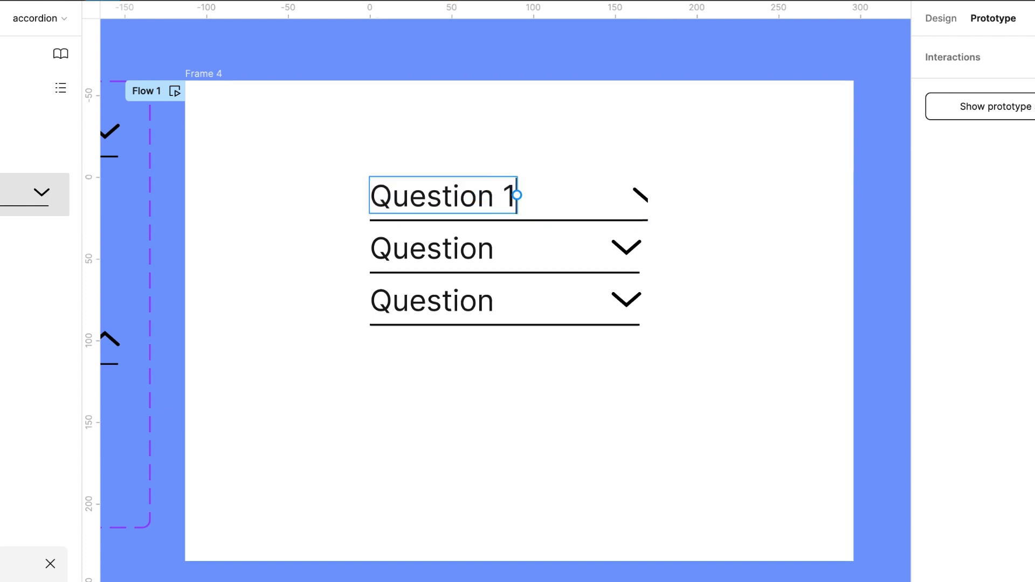
double_click(462, 242)
key(Right)
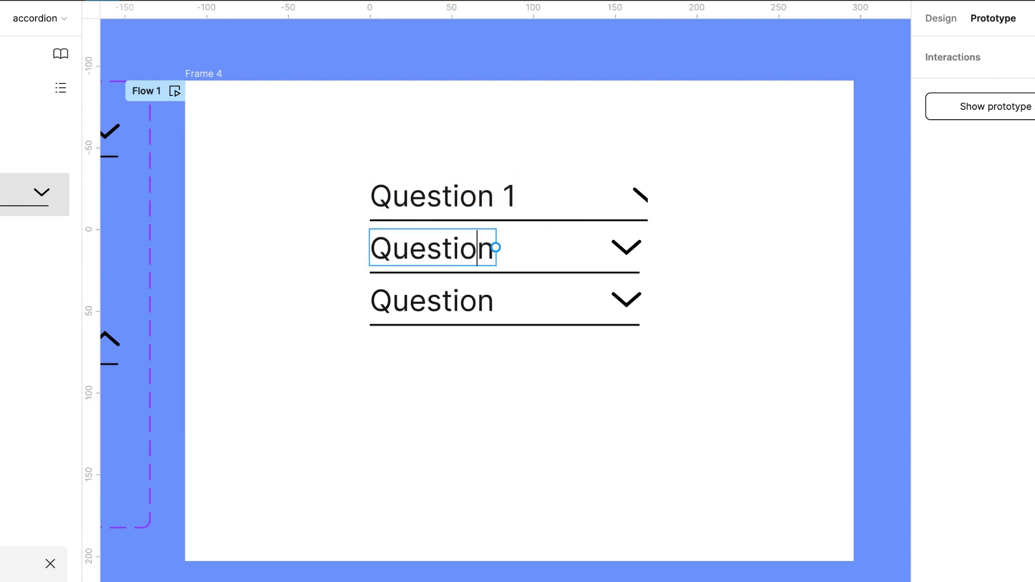
text(2)
double_click(462, 306)
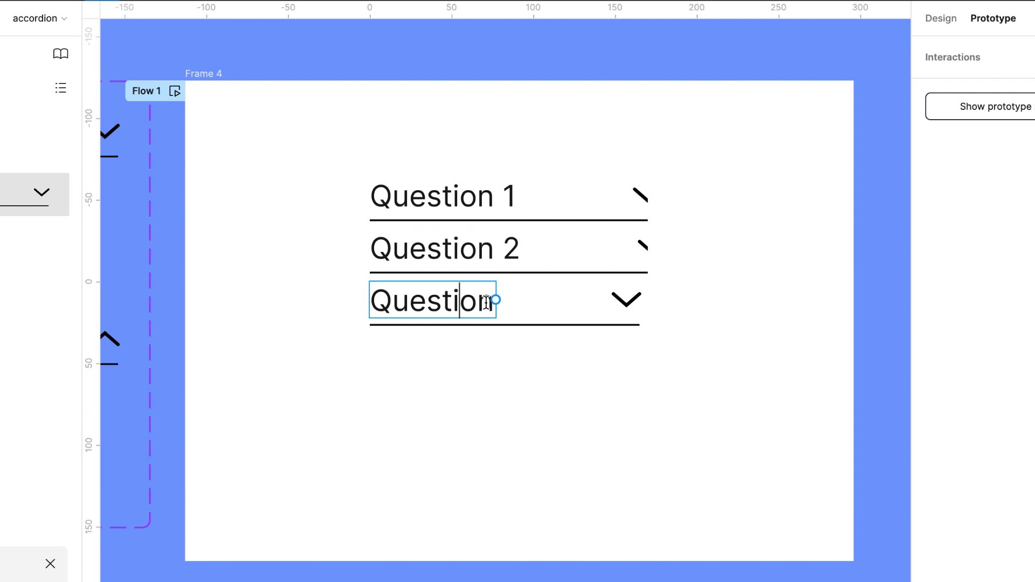
text(3)
key(Escape)
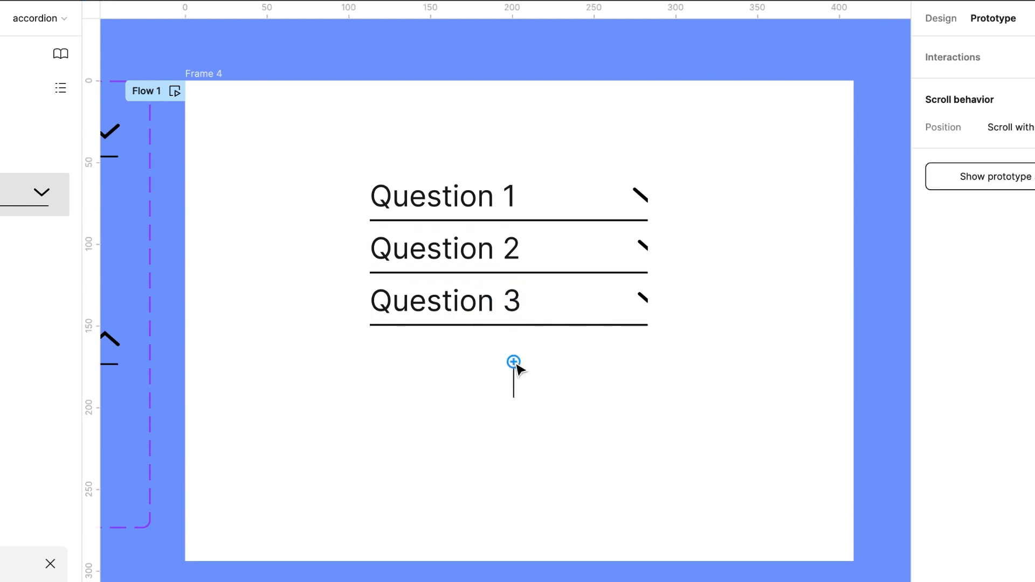
key(Escape)
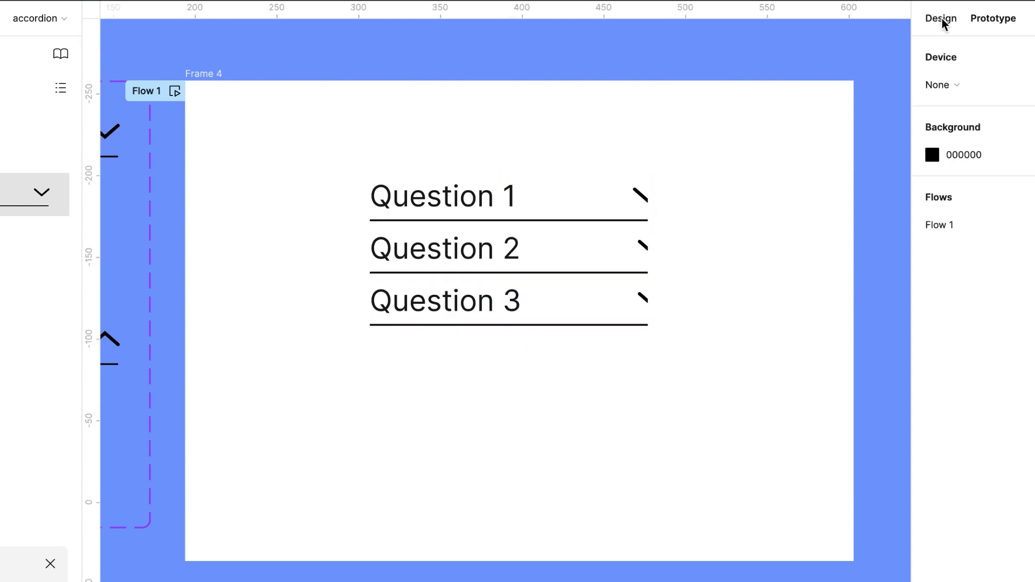
Widen the auto-layout stack to about 198 wide
click(942, 18)
click(504, 224)
drag(648, 225, 693, 217)
Select all three instances and set their horizontal resizing to fill the container
click(557, 220)
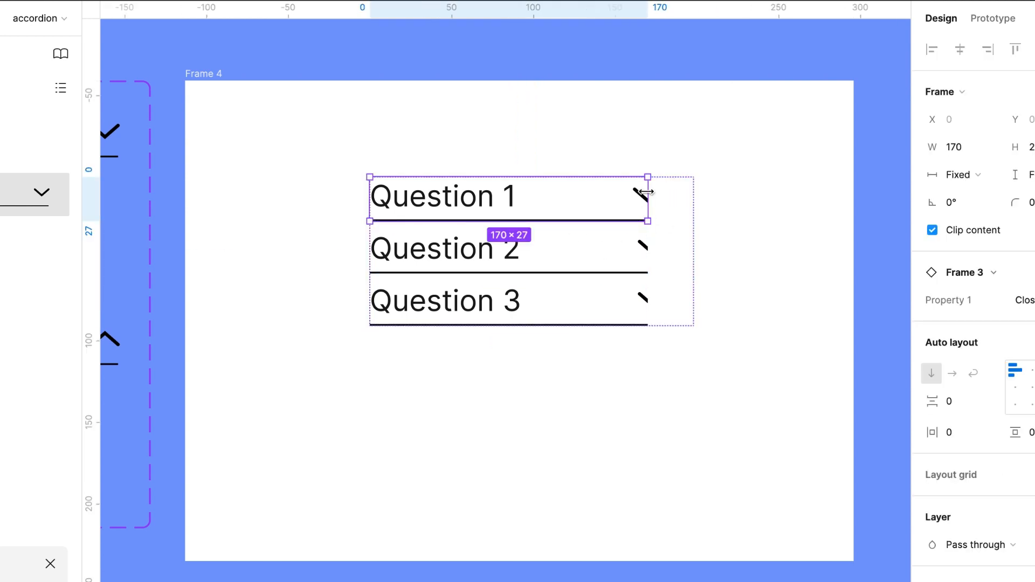
shift+click(612, 257)
shift+click(597, 303)
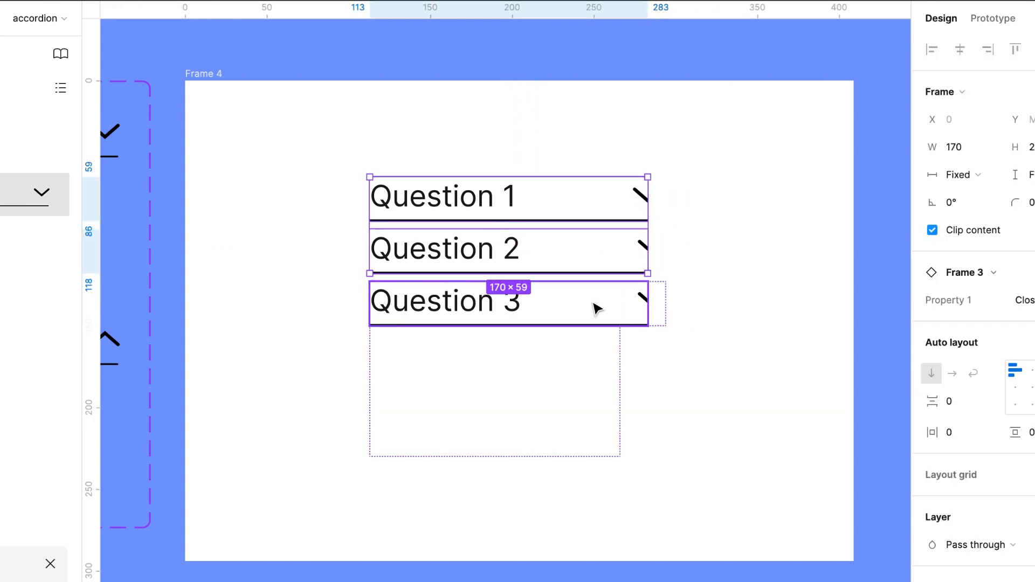
click(964, 178)
click(980, 215)
click(537, 414)
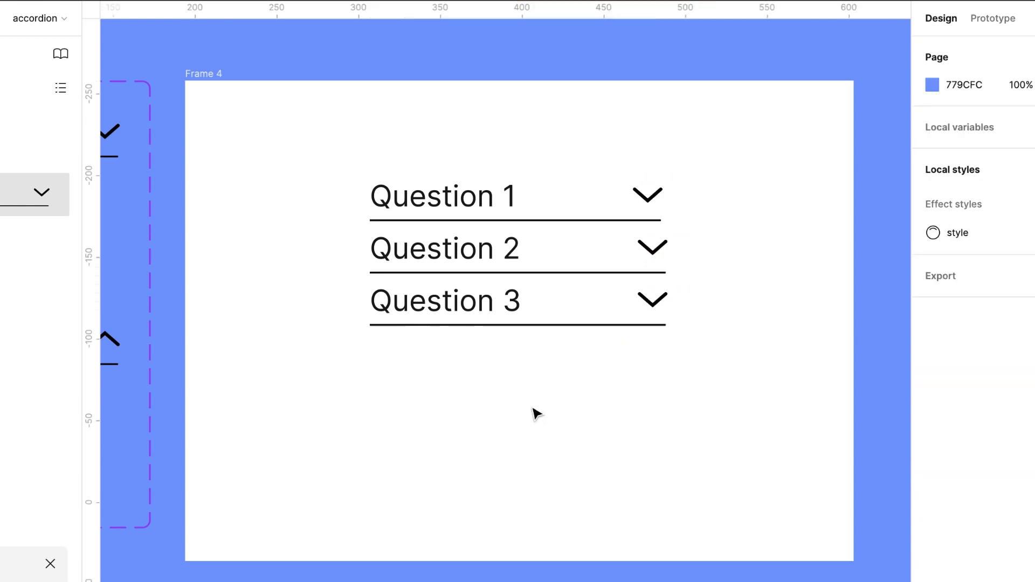
Preview the prototype again and toggle the second and third accordion items
click(405, 202)
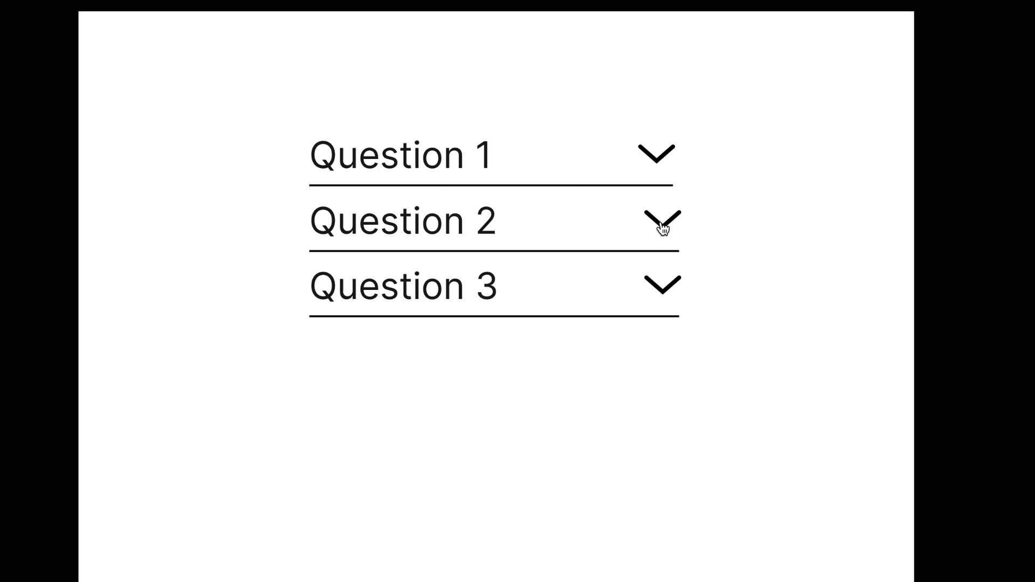
click(664, 225)
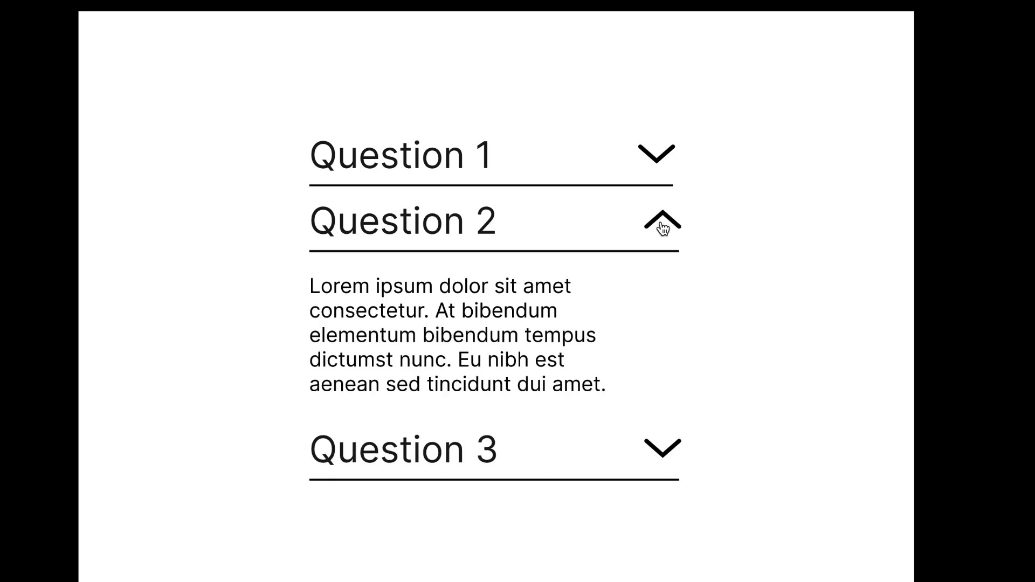
click(663, 222)
click(665, 291)
click(664, 291)
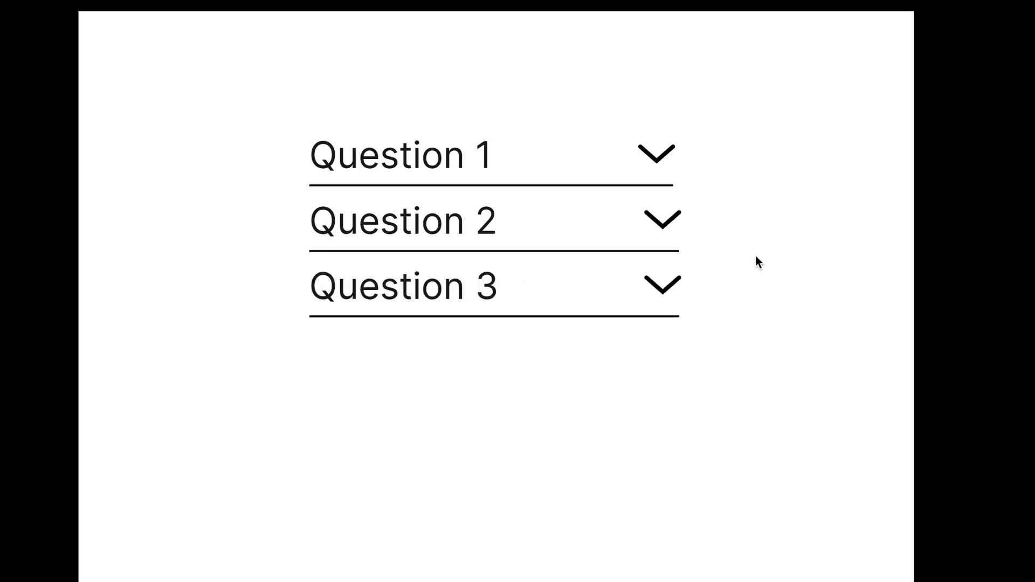